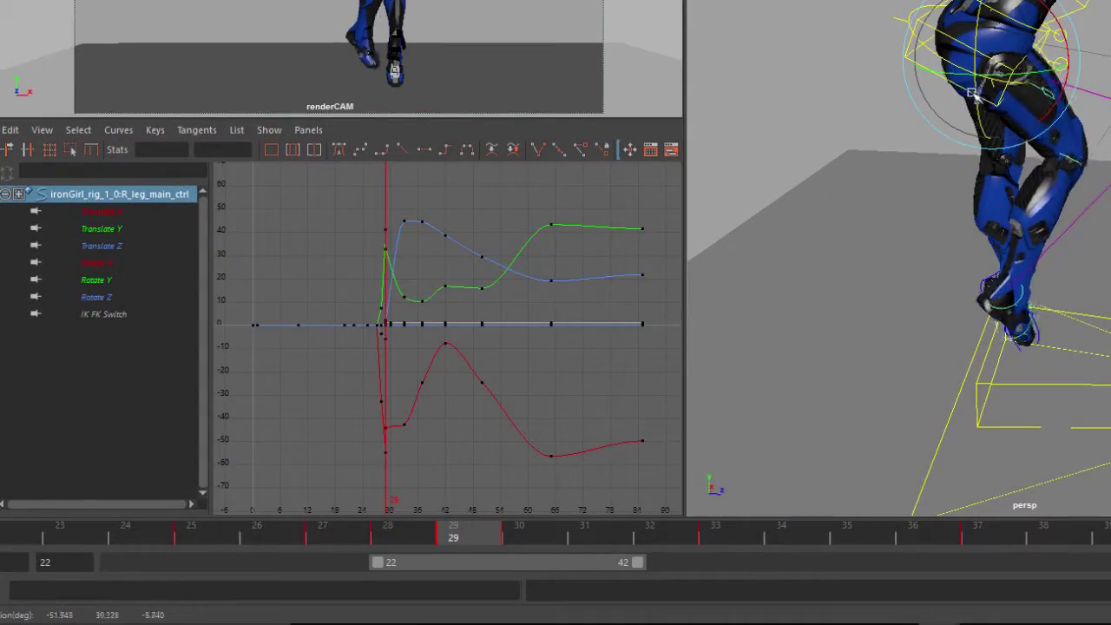
# Rotate the right leg control at frame 29 and delete its key at that frame
pyautogui.moveTo(973, 89); pyautogui.dragTo(1045, 119)
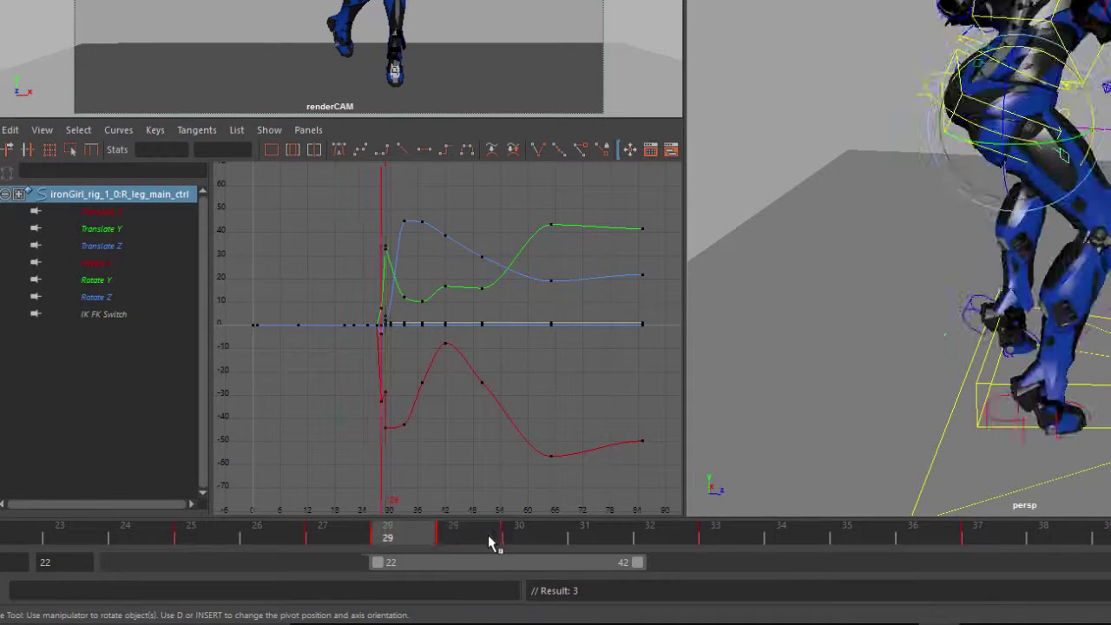
pyautogui.press('.')
pyautogui.moveTo(516, 532); pyautogui.dragTo(470, 541)
pyautogui.moveTo(462, 537); pyautogui.dragTo(516, 296, button='right')
pyautogui.moveTo(524, 535)
pyautogui.mouseDown()
pyautogui.moveTo(551, 532)
pyautogui.moveTo(392, 546)
pyautogui.moveTo(417, 533)
pyautogui.moveTo(465, 547)
pyautogui.mouseUp()
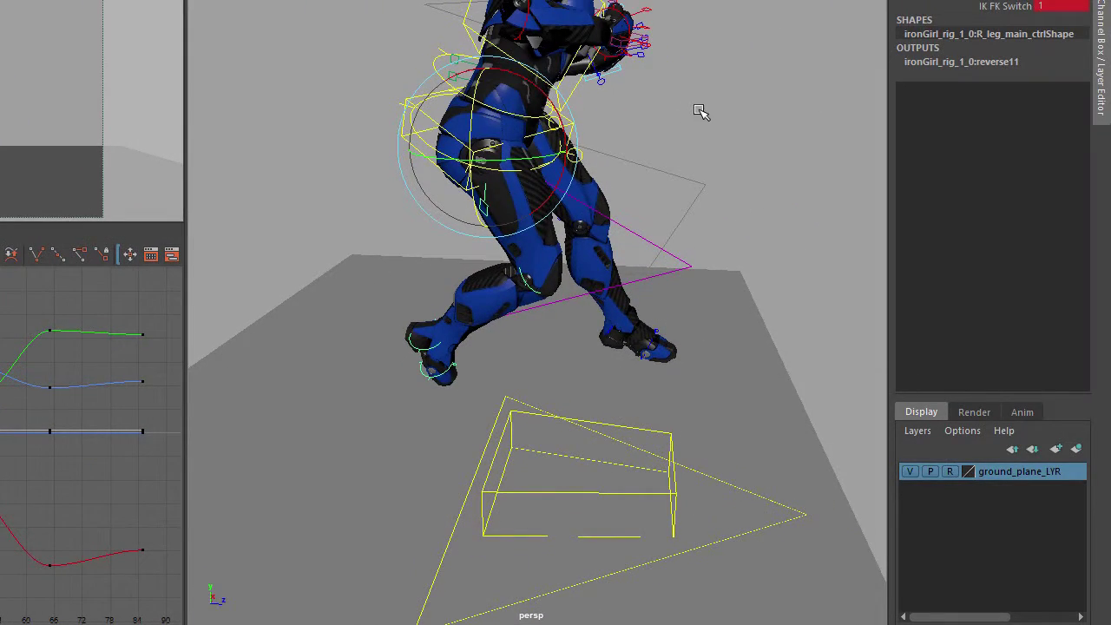
# Select the left leg control and compare its poses at the keys on frames 27 and 30
pyautogui.keyDown('alt'); pyautogui.moveTo(724, 150); pyautogui.dragTo(521, 150); pyautogui.keyUp('alt')
pyautogui.click(692, 130)
pyautogui.moveTo(584, 93); pyautogui.dragTo(601, 77)
pyautogui.press(',')
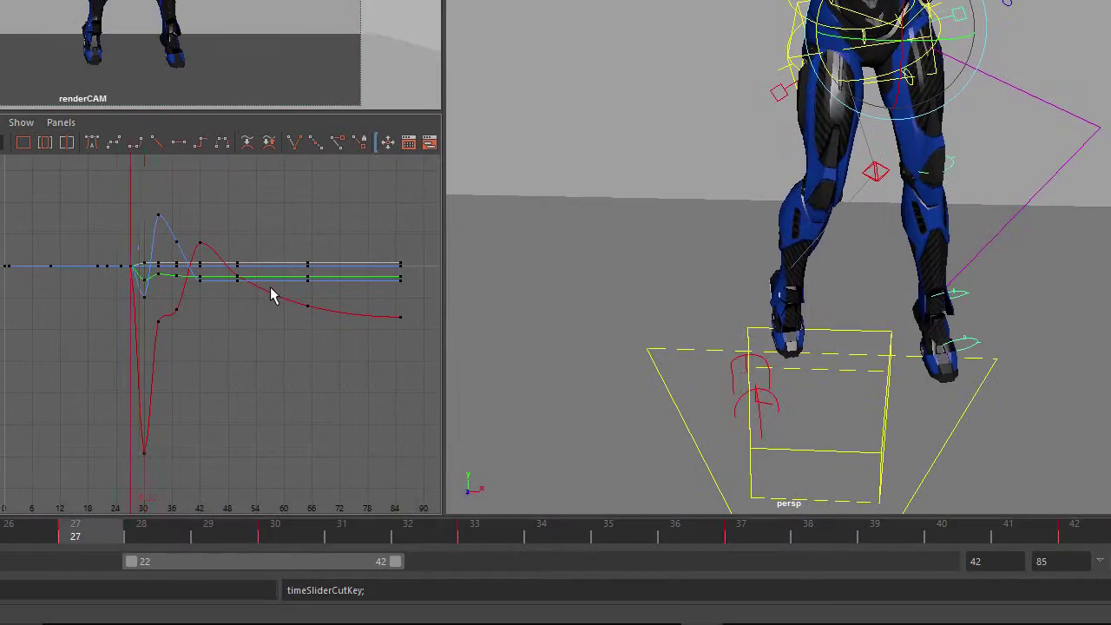
pyautogui.press('.')
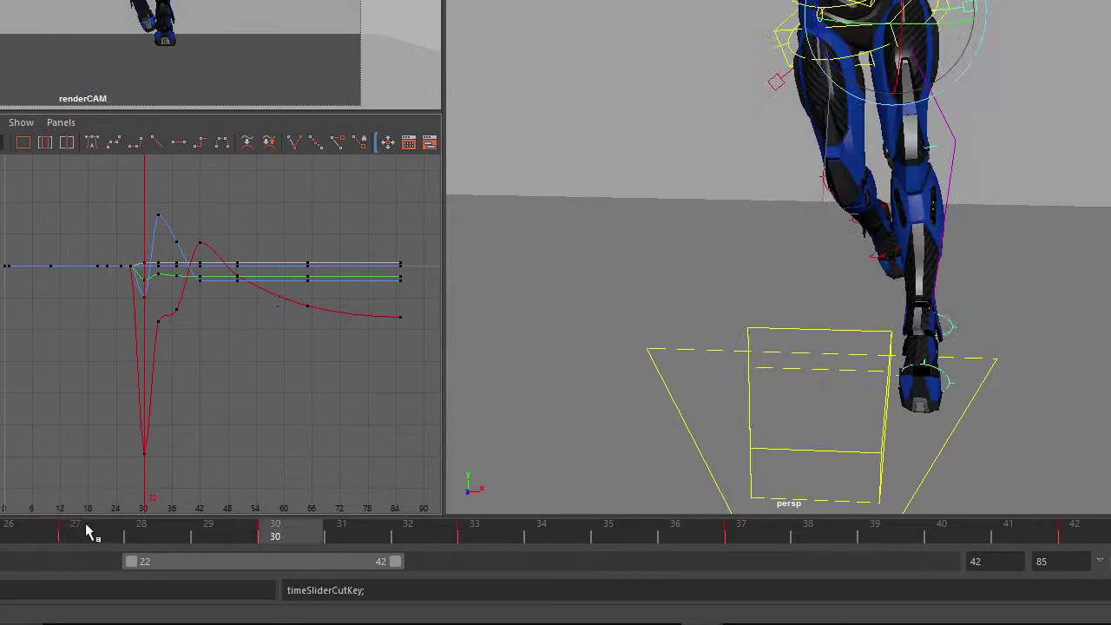
# Try keying a new rotation on the left leg control at frame 29 and undo it
pyautogui.moveTo(85, 533); pyautogui.dragTo(213, 544)
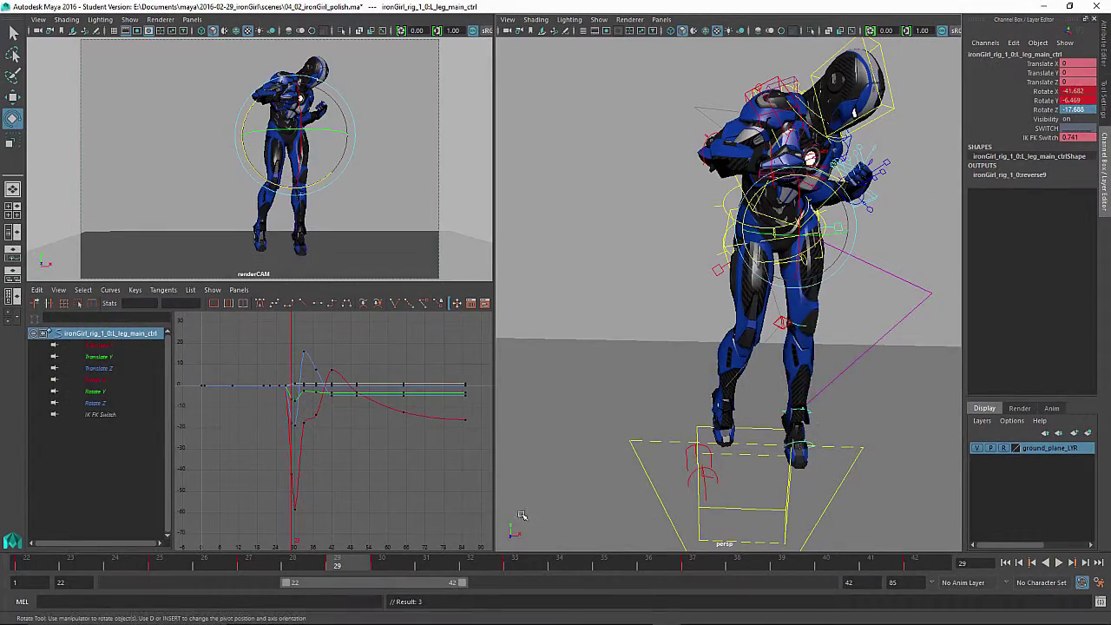
pyautogui.hotkey('ctrl', 'z')
pyautogui.hotkey('ctrl', 'z')
# Rotate the left leg control at frame 30 to about -39 in Rotate X, checking it from the character's side
pyautogui.moveTo(318, 576); pyautogui.dragTo(402, 568)
pyautogui.moveTo(828, 177); pyautogui.dragTo(823, 174)
pyautogui.moveTo(382, 562); pyautogui.dragTo(345, 569)
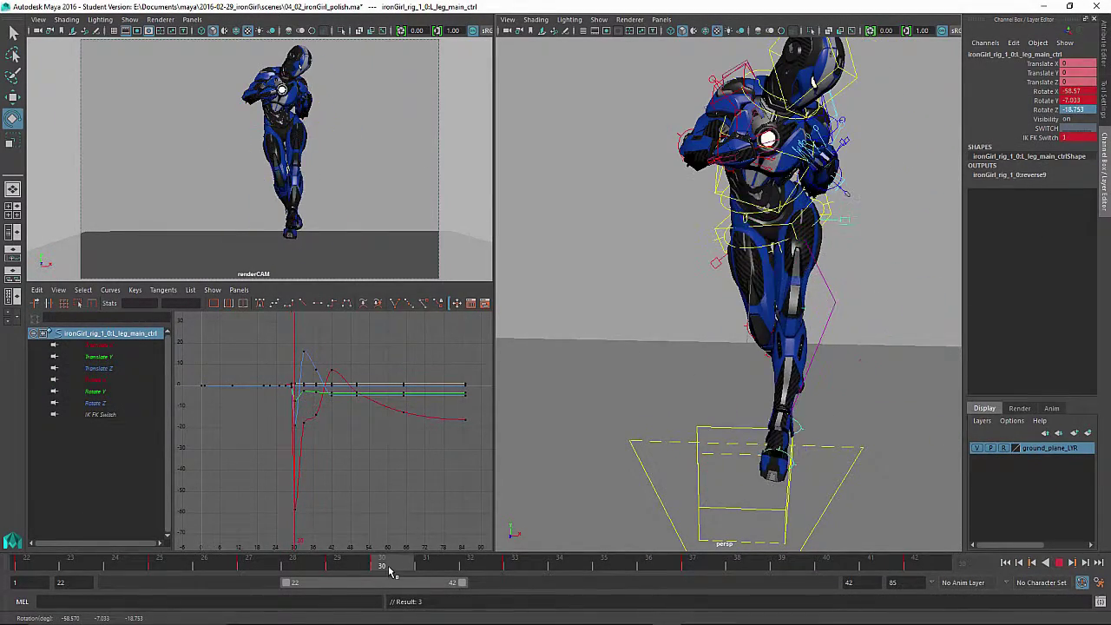
pyautogui.keyDown('alt'); pyautogui.moveTo(870, 362); pyautogui.dragTo(653, 369); pyautogui.keyUp('alt')
pyautogui.moveTo(729, 261); pyautogui.dragTo(652, 418)
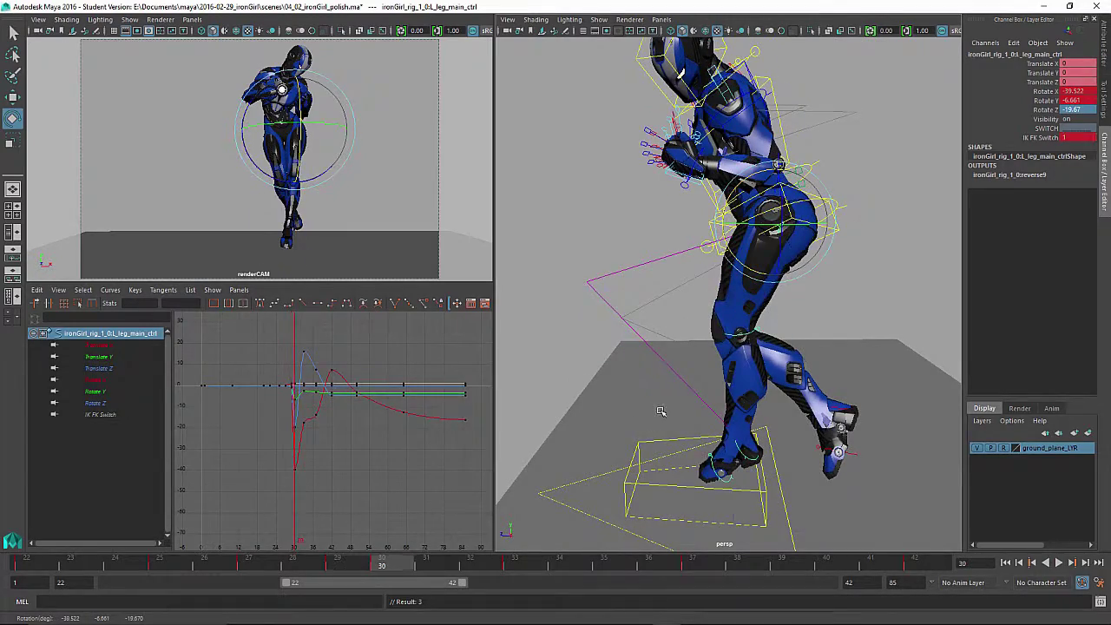
# Select the right leg control and review the leg motion through the spinning jump between frames 28 and 42
pyautogui.hotkey('alt', 'v')
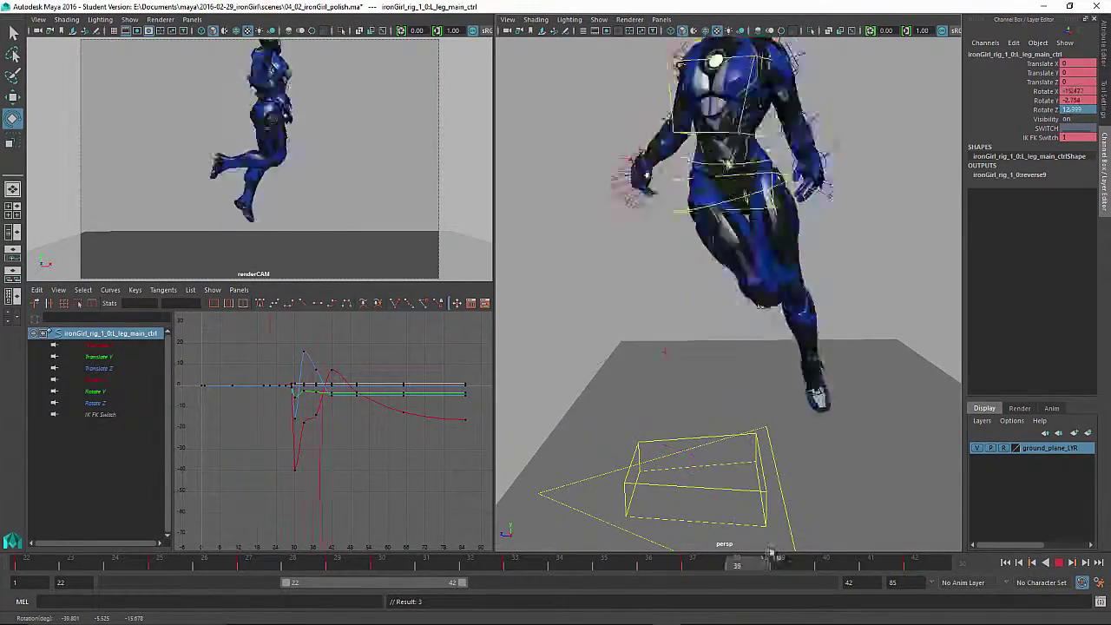
pyautogui.moveTo(449, 560); pyautogui.dragTo(304, 561)
pyautogui.keyDown('alt'); pyautogui.moveTo(721, 347); pyautogui.dragTo(860, 348); pyautogui.keyUp('alt')
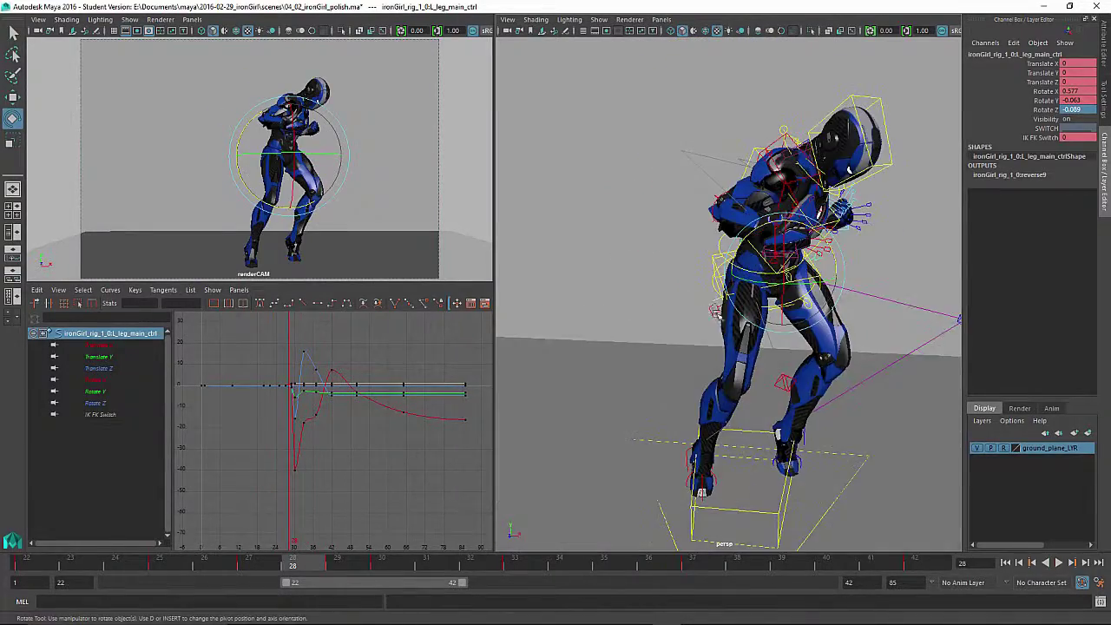
pyautogui.click(755, 260)
pyautogui.moveTo(295, 562); pyautogui.dragTo(378, 567)
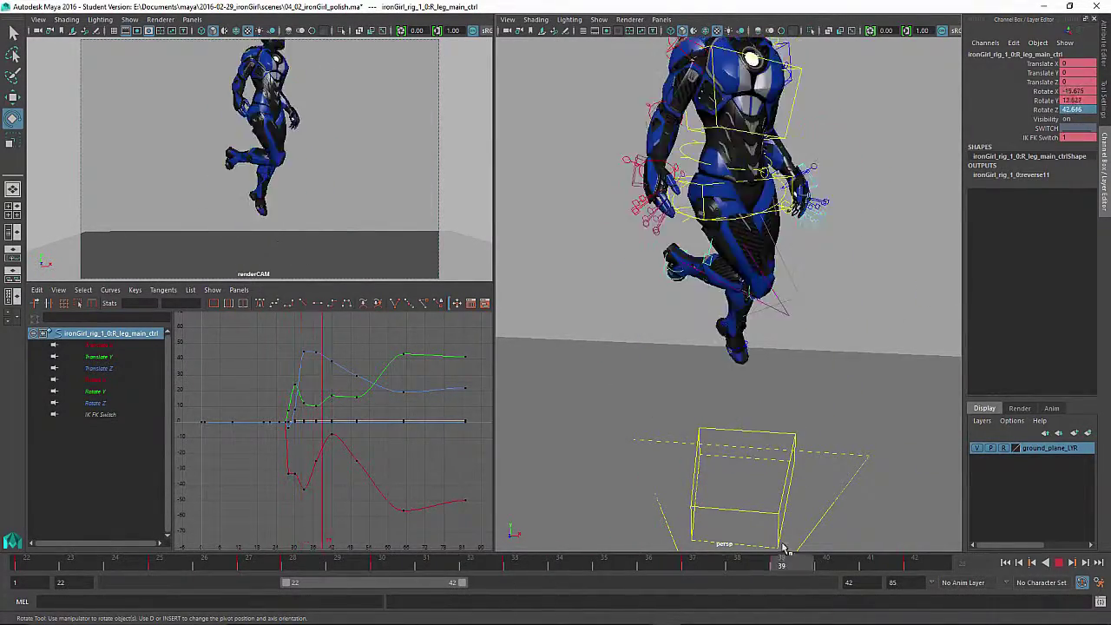
pyautogui.press('Escape')
pyautogui.hotkey('alt', 'v')
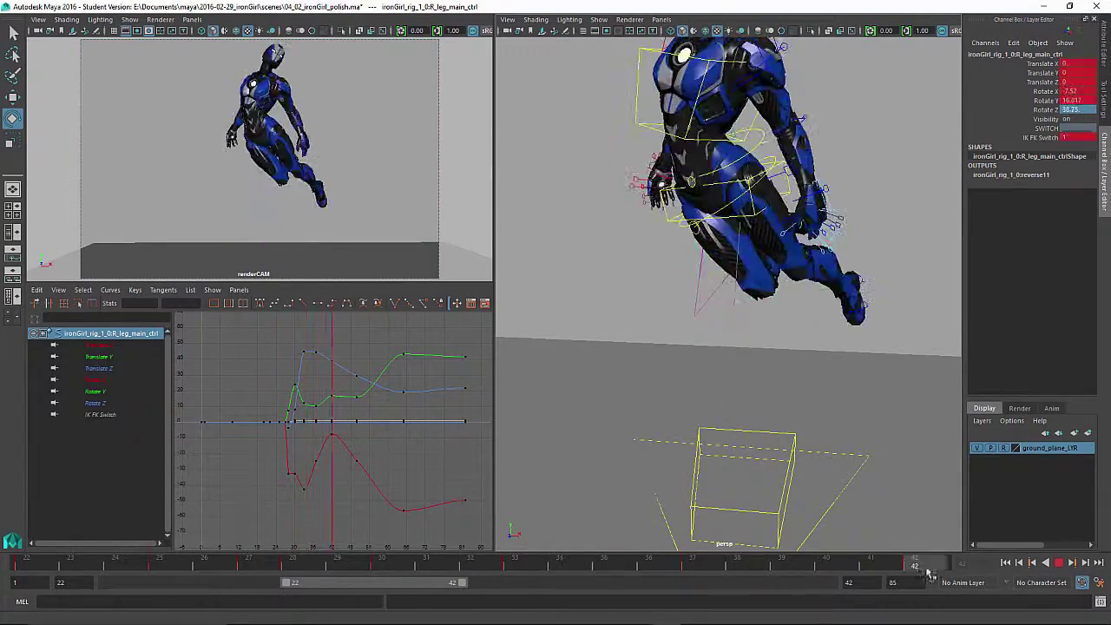
pyautogui.moveTo(955, 557)
pyautogui.mouseDown()
pyautogui.moveTo(26, 563)
pyautogui.moveTo(949, 555)
pyautogui.mouseUp()
# Select the chest control and raise its Rotate Y key at frame 29 to about 35.9
pyautogui.click(657, 124)
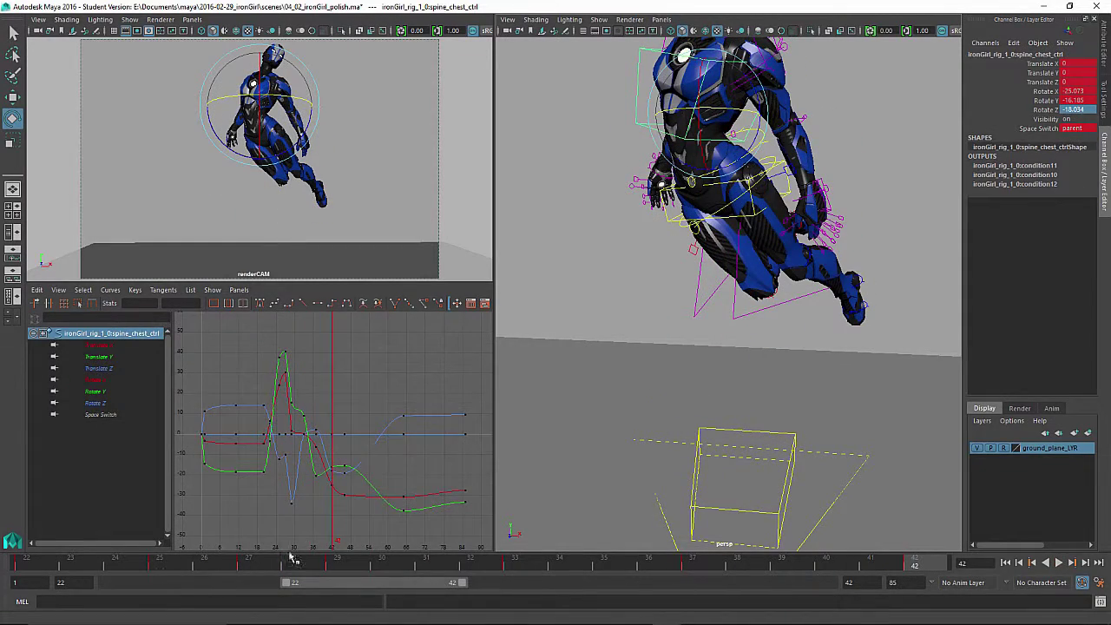
pyautogui.click(104, 394)
pyautogui.click(26, 569)
pyautogui.hotkey('alt', 'v')
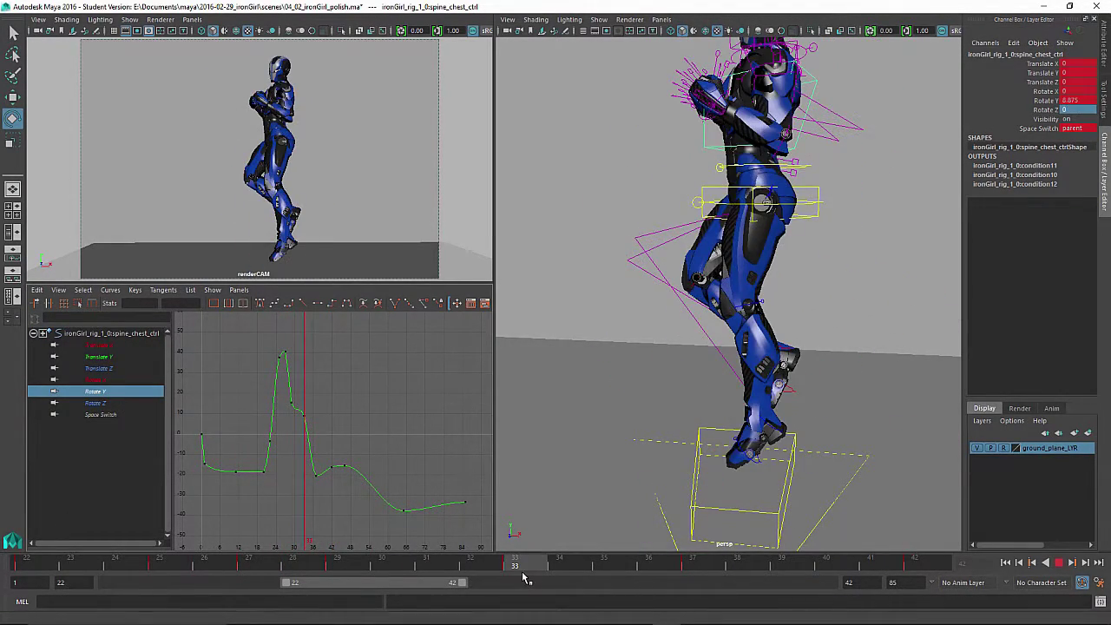
pyautogui.moveTo(523, 573); pyautogui.dragTo(359, 571)
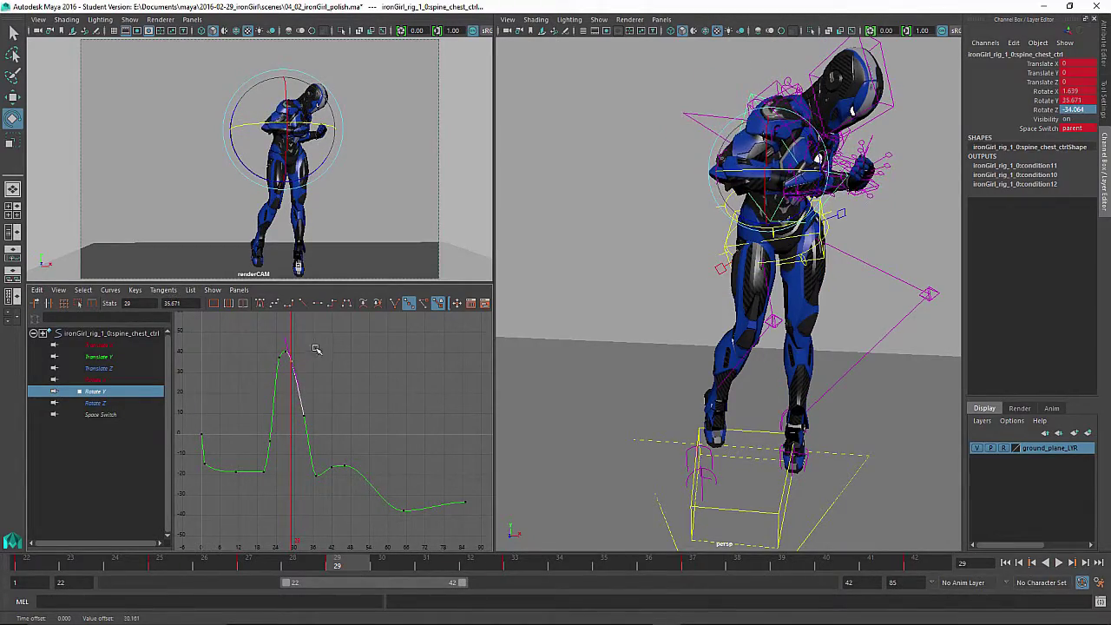
pyautogui.moveTo(118, 567); pyautogui.dragTo(470, 553)
pyautogui.hotkey('ctrl', 'z')
pyautogui.moveTo(205, 566); pyautogui.dragTo(341, 562)
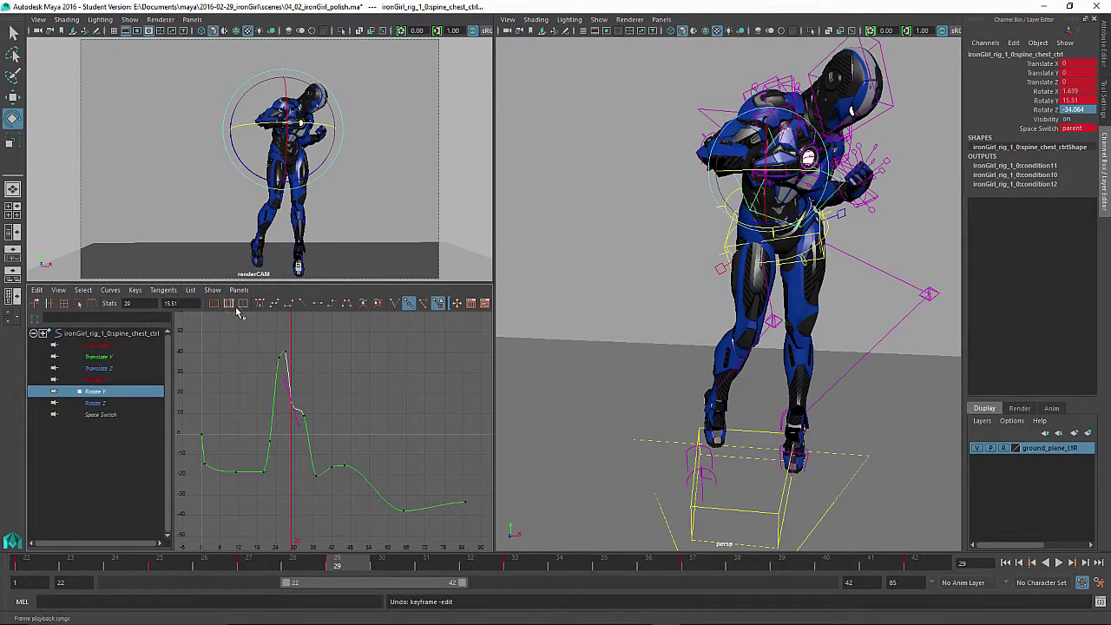
# Raise the chest control's Rotate Z key at frame 29 to about -6.8
pyautogui.click(105, 404)
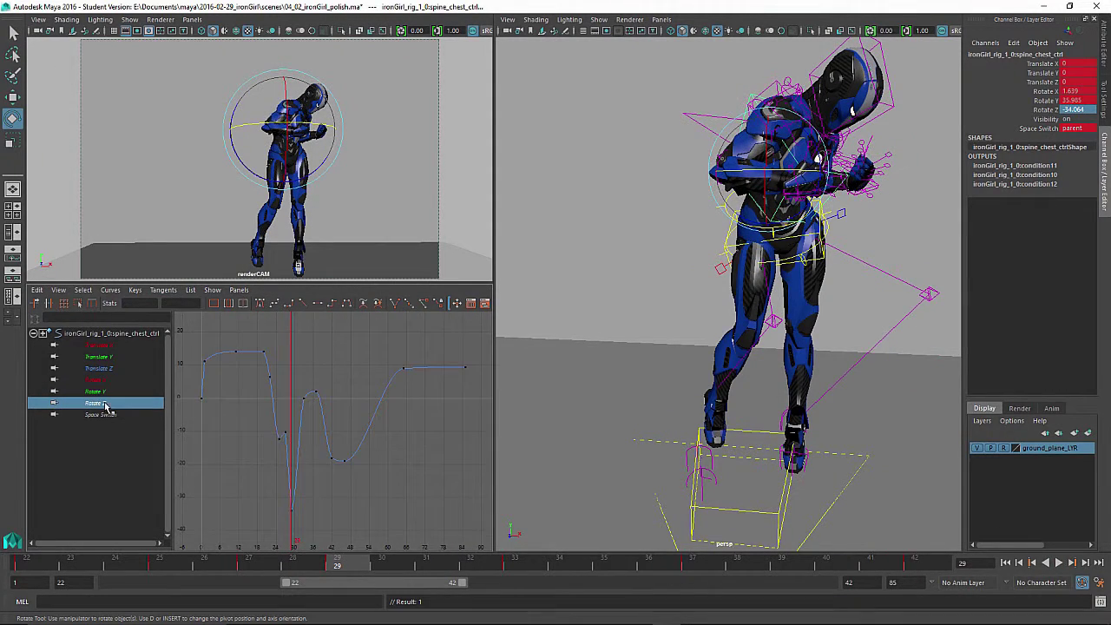
pyautogui.click(250, 571)
pyautogui.moveTo(276, 421); pyautogui.dragTo(307, 517)
pyautogui.press('.')
pyautogui.keyDown('shift'); pyautogui.moveTo(307, 512); pyautogui.dragTo(329, 445, button='middle'); pyautogui.keyUp('shift')
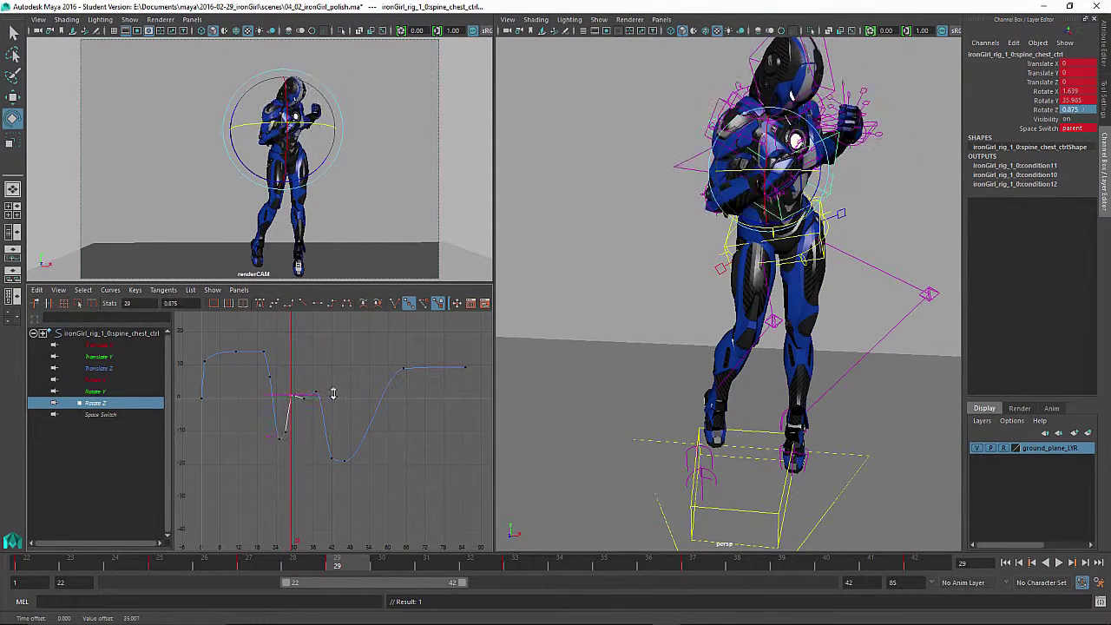
pyautogui.moveTo(41, 569); pyautogui.dragTo(249, 567)
# Raise the chest control's Rotate X key at frame 29 to about 26
pyautogui.click(96, 379)
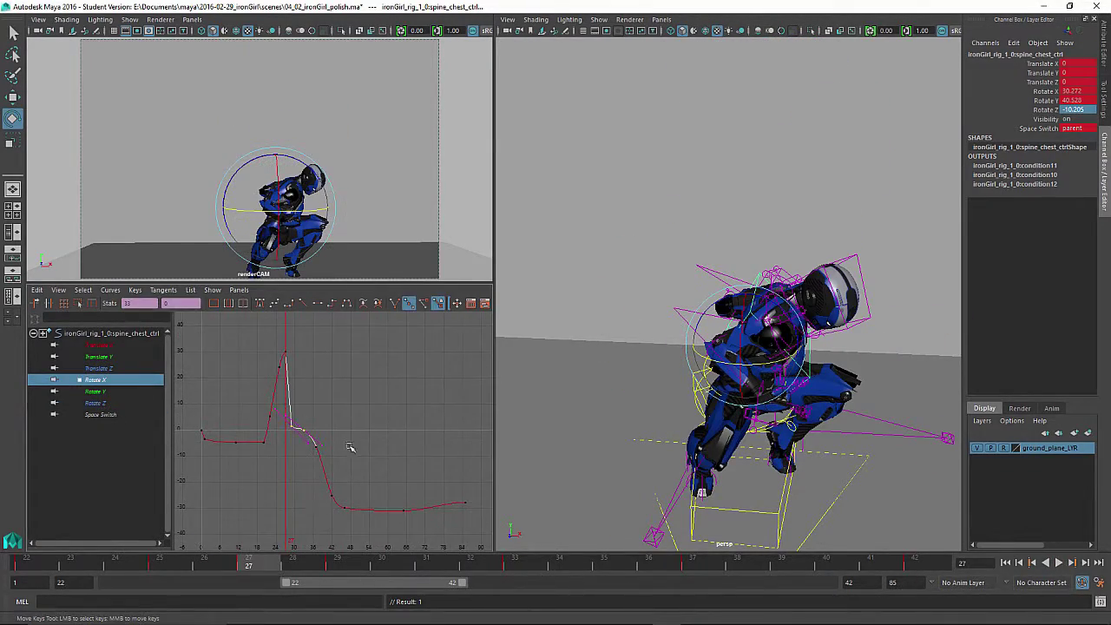
pyautogui.press('f')
pyautogui.moveTo(222, 448); pyautogui.dragTo(279, 526)
pyautogui.keyDown('shift'); pyautogui.moveTo(278, 528); pyautogui.dragTo(277, 463, button='middle'); pyautogui.keyUp('shift')
pyautogui.press('z')
pyautogui.press('.')
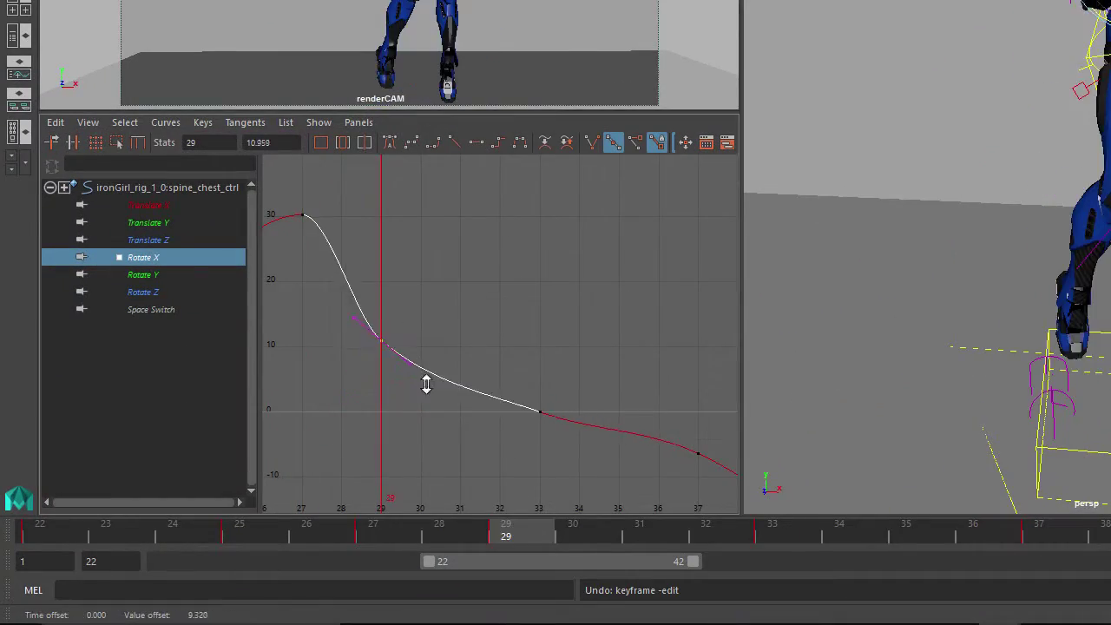
# Lower the chest control's Rotate X key at frame 37 to about -14.4 and check the motion
pyautogui.scroll(-3, 638, 379)
pyautogui.keyDown('alt'); pyautogui.moveTo(639, 380); pyautogui.dragTo(541, 306, button='middle'); pyautogui.keyUp('alt')
pyautogui.moveTo(541, 306); pyautogui.dragTo(500, 347)
pyautogui.keyDown('shift'); pyautogui.moveTo(551, 282); pyautogui.dragTo(552, 313, button='middle'); pyautogui.keyUp('shift')
pyautogui.moveTo(123, 540); pyautogui.dragTo(814, 530)
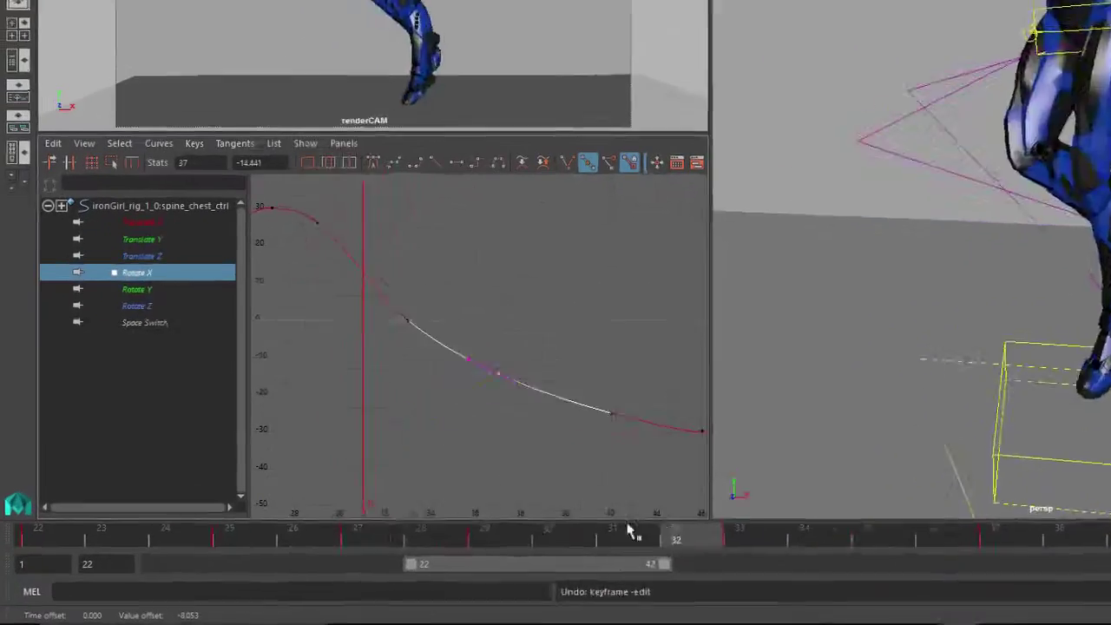
pyautogui.moveTo(629, 529); pyautogui.dragTo(574, 524)
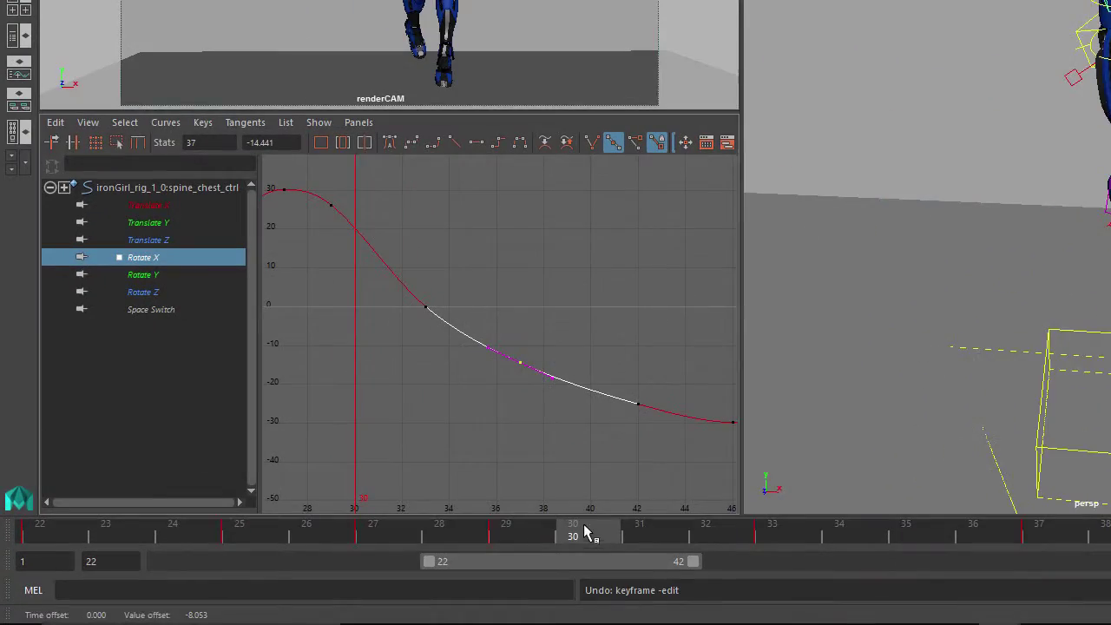
# Retune the chest control's Rotate X key at frame 29 to about 11.9, comparing the spin from the character's side
pyautogui.keyDown('alt'); pyautogui.moveTo(940, 202); pyautogui.dragTo(1101, 130); pyautogui.keyUp('alt')
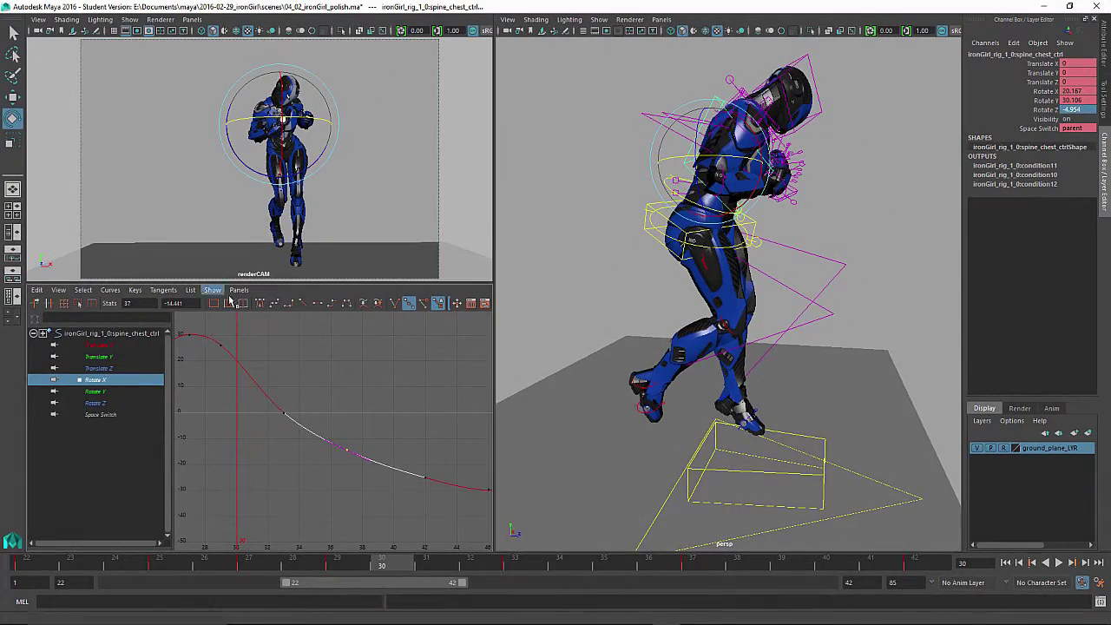
pyautogui.moveTo(327, 568)
pyautogui.mouseDown()
pyautogui.moveTo(513, 565)
pyautogui.moveTo(173, 565)
pyautogui.moveTo(516, 554)
pyautogui.mouseUp()
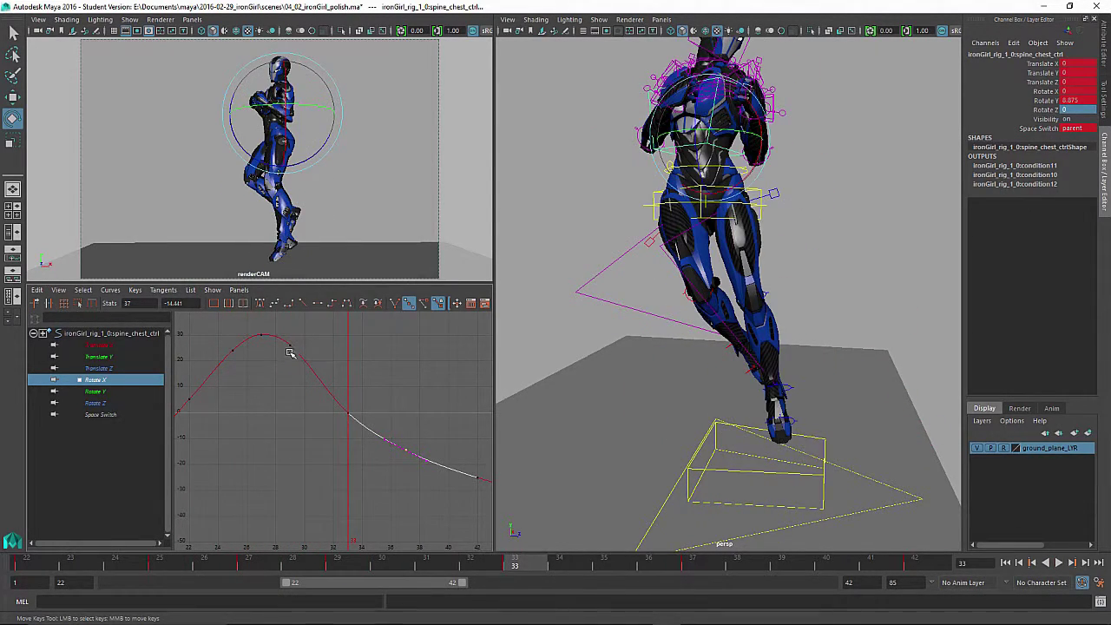
pyautogui.hotkey('alt', 'v')
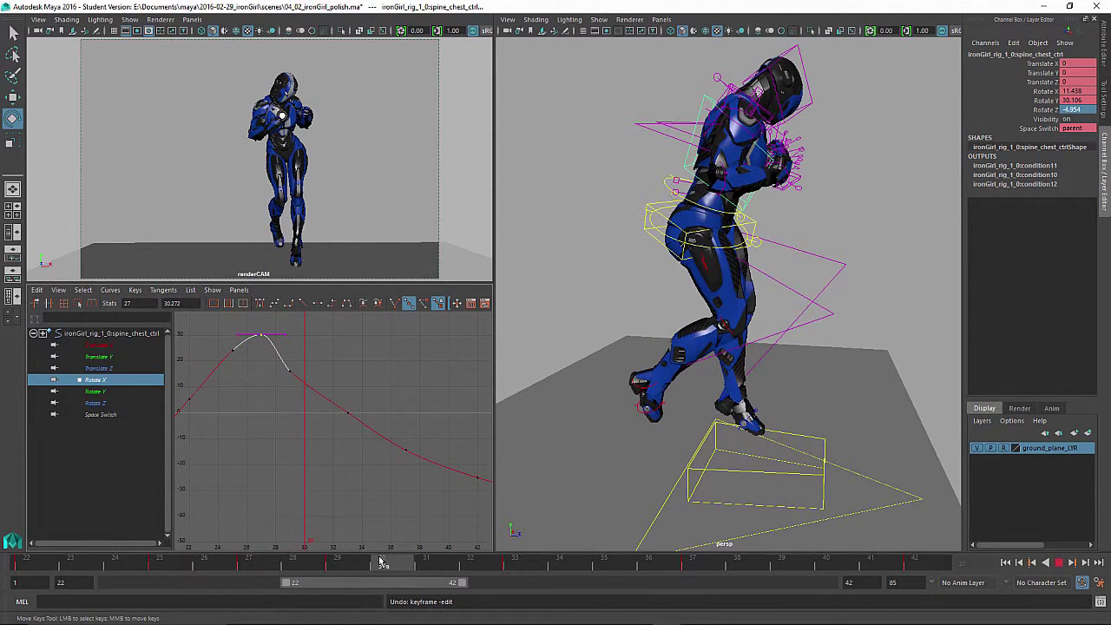
pyautogui.hotkey('shift', 'z')
pyautogui.hotkey('shift', 'z')
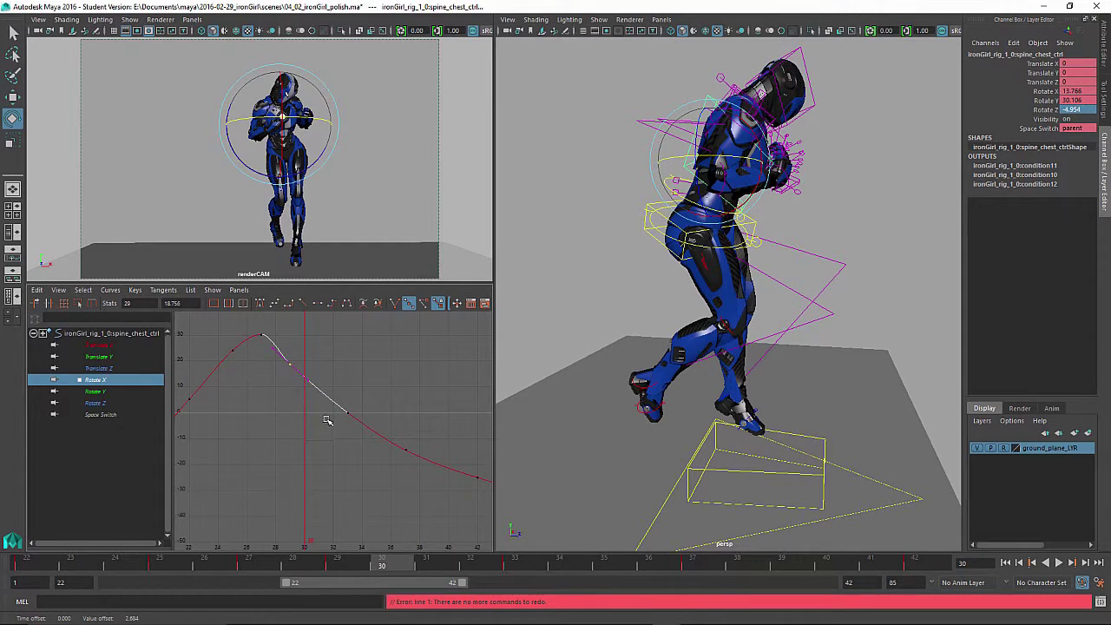
pyautogui.press('z')
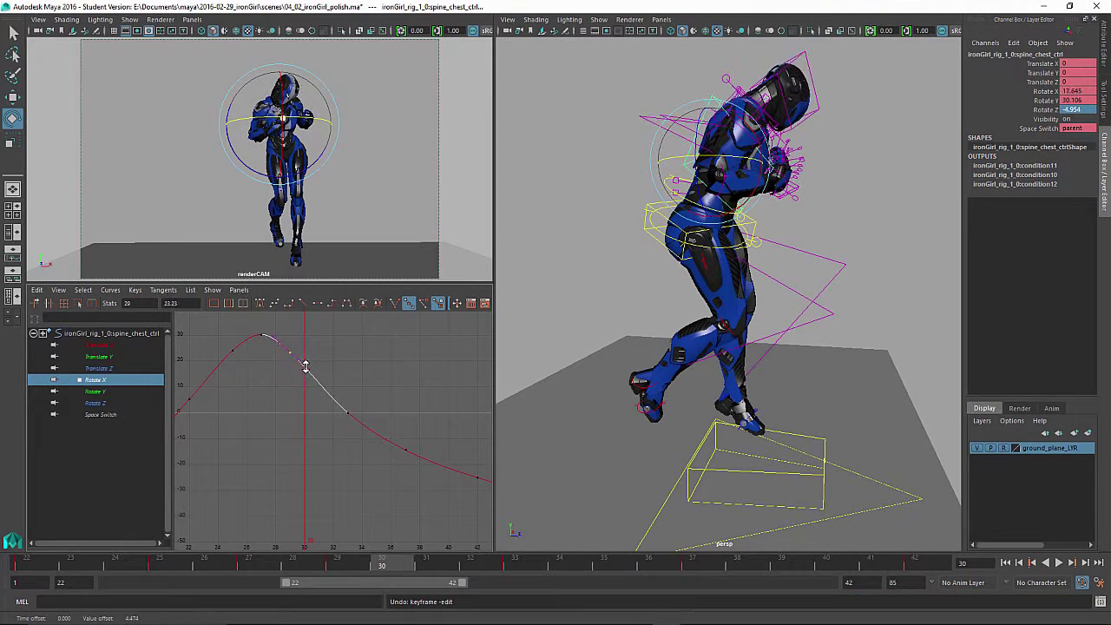
# Try adjusting the chest control's Rotate Z keys at frames 33 and 37 to about 1 and -3.2
pyautogui.click(104, 390)
pyautogui.press('f')
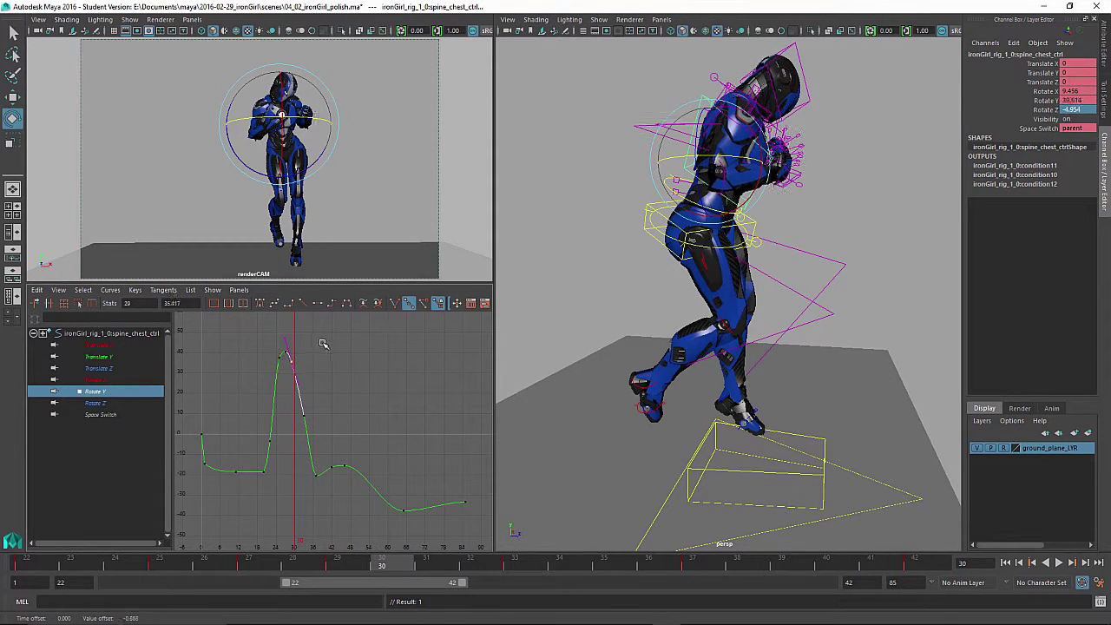
pyautogui.press('Down')
pyautogui.press('f')
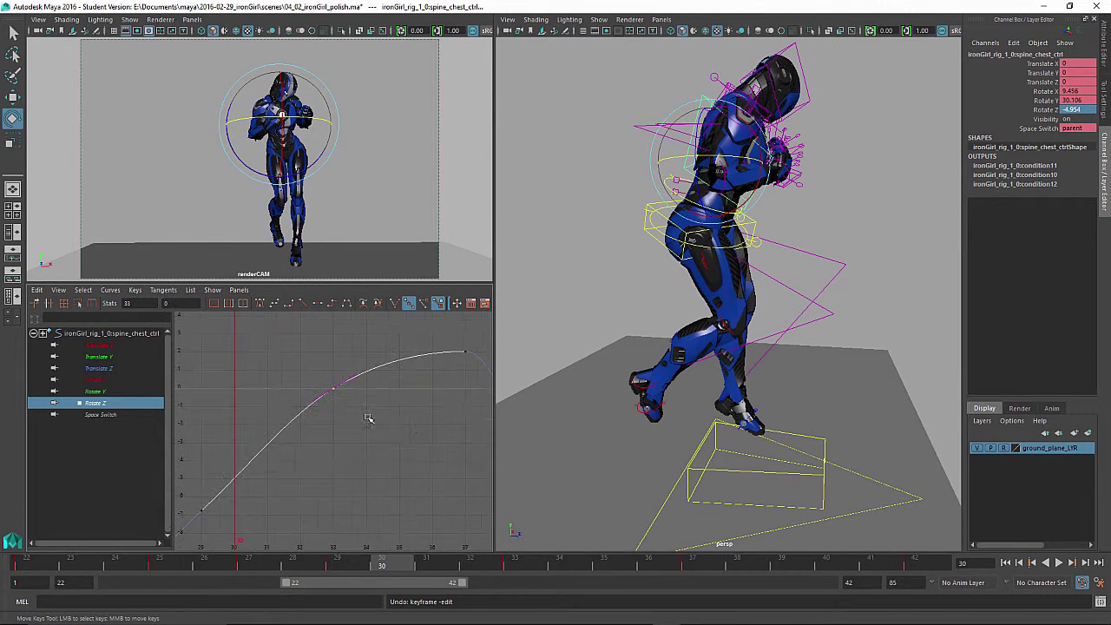
pyautogui.press('.')
pyautogui.press('.')
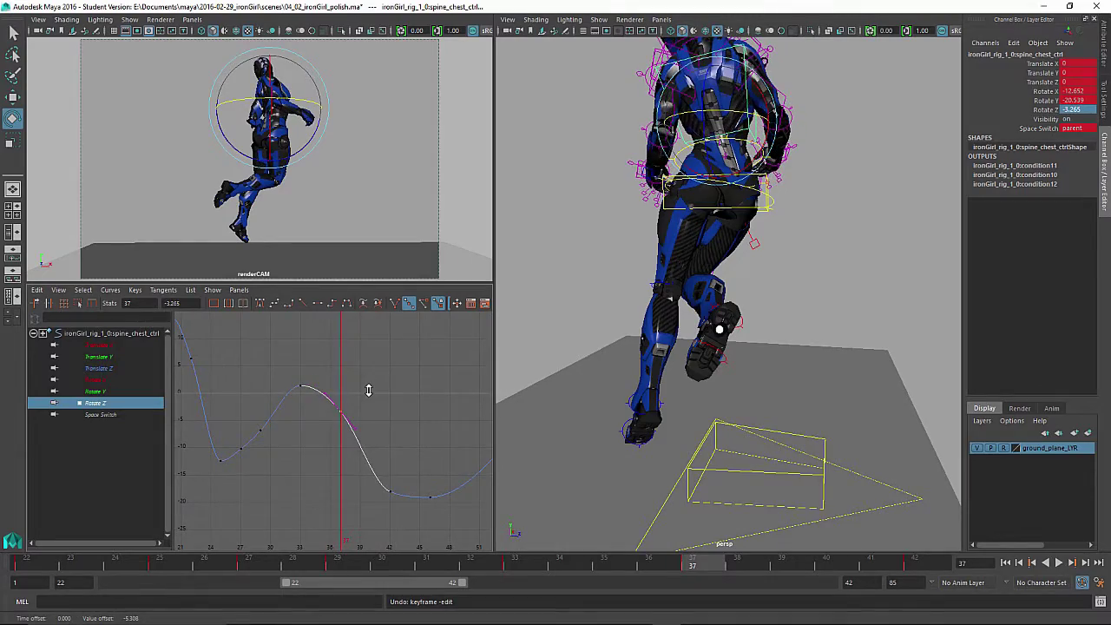
pyautogui.hotkey('alt', 'v')
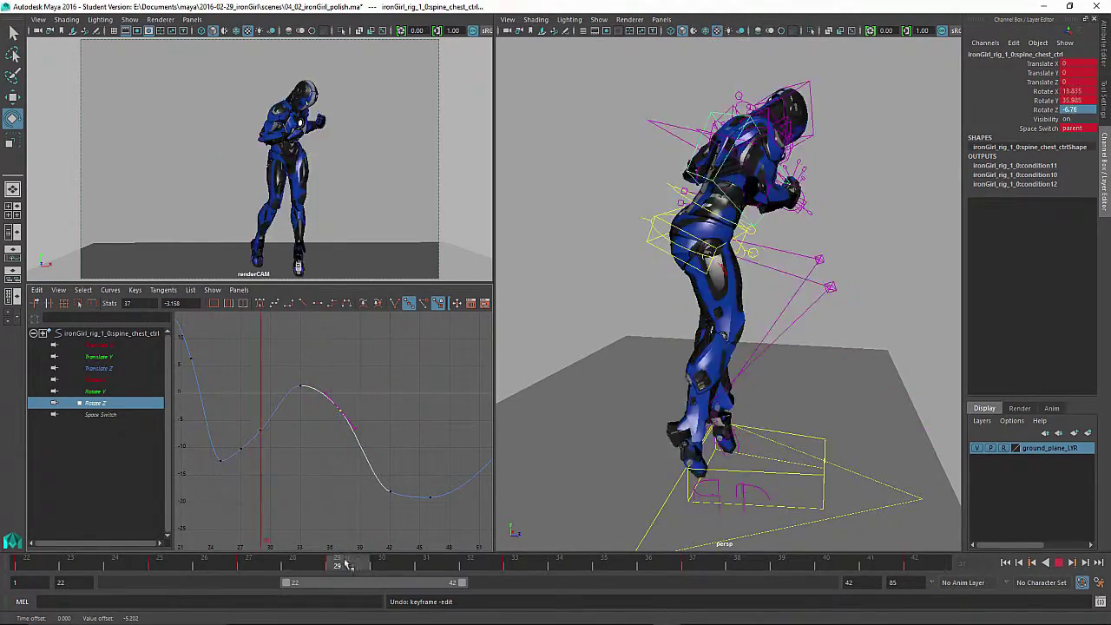
pyautogui.hotkey('alt', 'v')
# Delete the chest control's Rotate Z keys at frames 33 and 37 and set the frame 29 key to about -9
pyautogui.moveTo(292, 377); pyautogui.dragTo(309, 396)
pyautogui.keyDown('shift'); pyautogui.moveTo(312, 347); pyautogui.dragTo(315, 416, button='middle'); pyautogui.keyUp('shift')
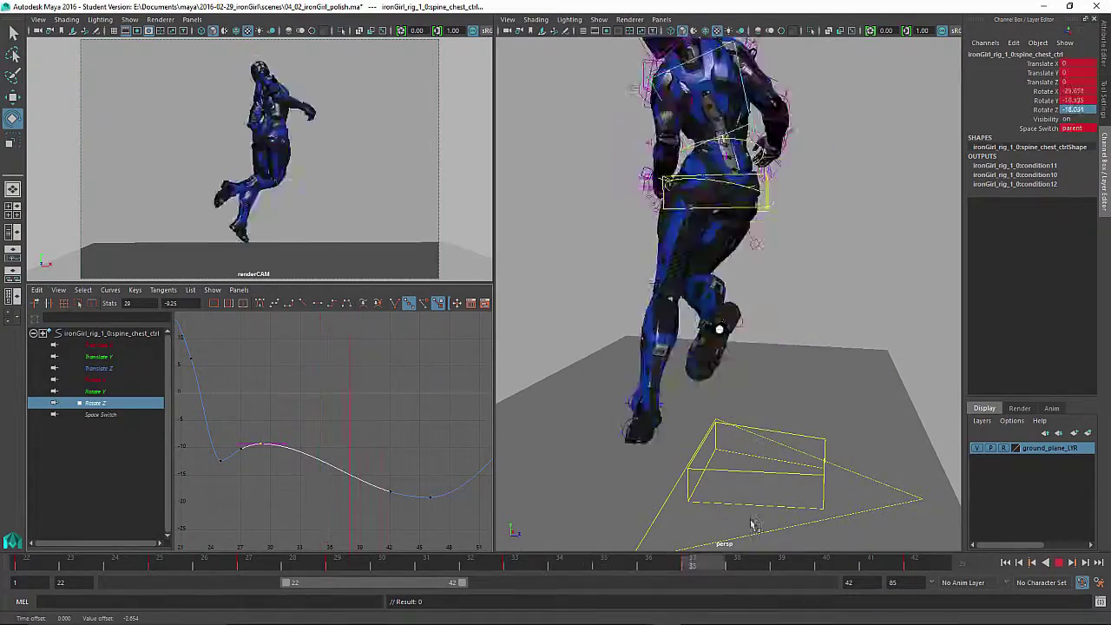
pyautogui.hotkey('alt', 'v')
pyautogui.hotkey('alt', ',')
pyautogui.moveTo(765, 338)
pyautogui.keyDown('alt'); pyautogui.mouseDown()
pyautogui.moveTo(461, 340)
pyautogui.moveTo(754, 336)
pyautogui.mouseUp(); pyautogui.keyUp('alt')
pyautogui.moveTo(35, 565); pyautogui.dragTo(937, 569)
# Select the main pelvis control and delete its Translate Z keys at frames 27, 33 and 37
pyautogui.click(675, 207)
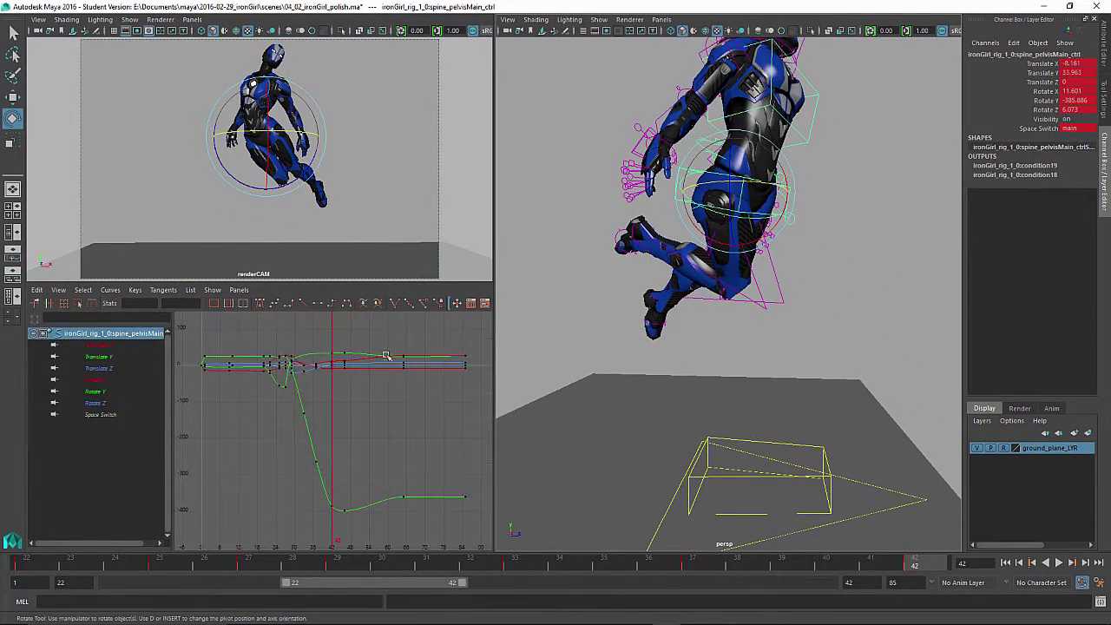
pyautogui.click(113, 368)
pyautogui.moveTo(52, 565); pyautogui.dragTo(330, 577)
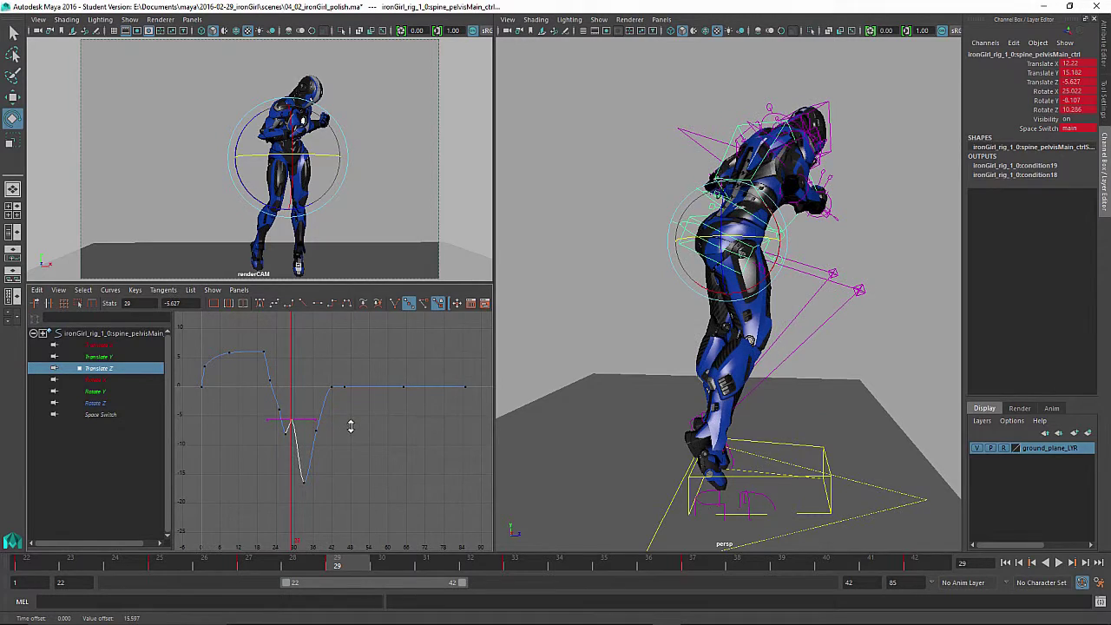
pyautogui.hotkey('alt', 'v')
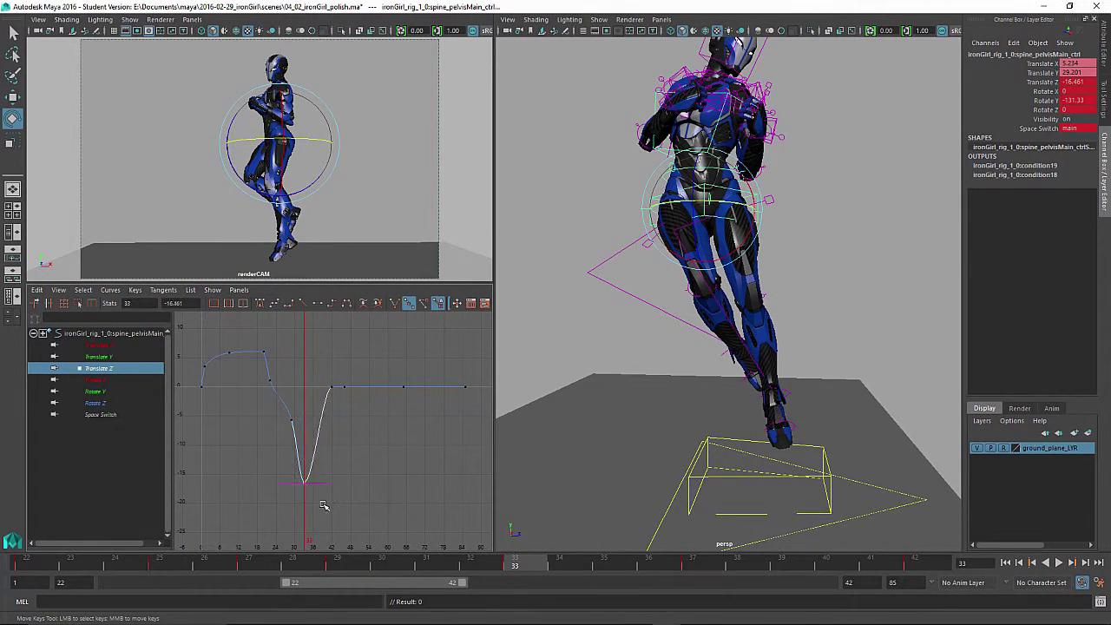
pyautogui.moveTo(55, 564); pyautogui.dragTo(641, 551)
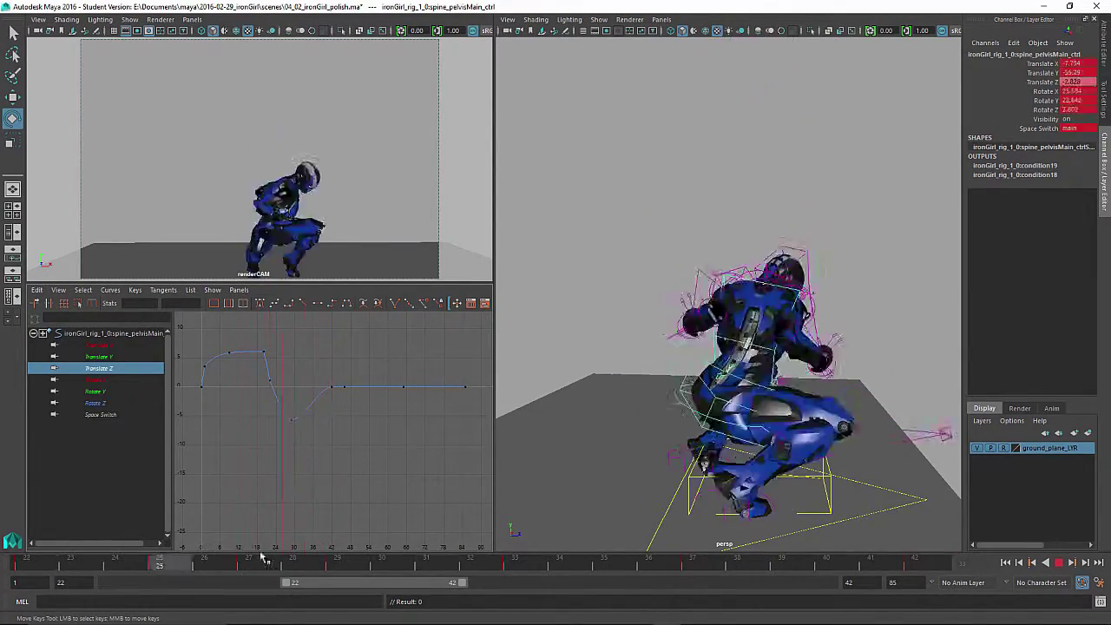
# Adjust the main pelvis control's Translate Y key at frame 29 to about 13.4 and scrub through the jump
pyautogui.hotkey('alt', 'v')
pyautogui.moveTo(227, 561); pyautogui.dragTo(345, 551)
pyautogui.click(130, 357)
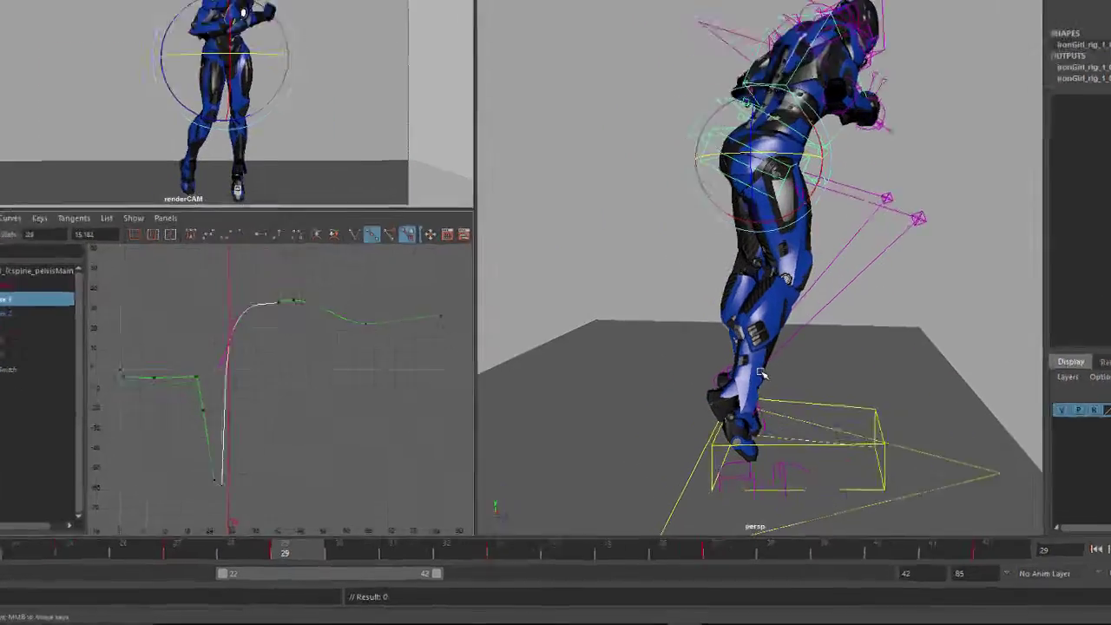
pyautogui.keyDown('alt'); pyautogui.moveTo(731, 416); pyautogui.dragTo(589, 443); pyautogui.keyUp('alt')
pyautogui.keyDown('alt'); pyautogui.moveTo(590, 443); pyautogui.dragTo(804, 403, button='right'); pyautogui.keyUp('alt')
pyautogui.keyDown('alt'); pyautogui.moveTo(804, 403); pyautogui.dragTo(751, 379); pyautogui.keyUp('alt')
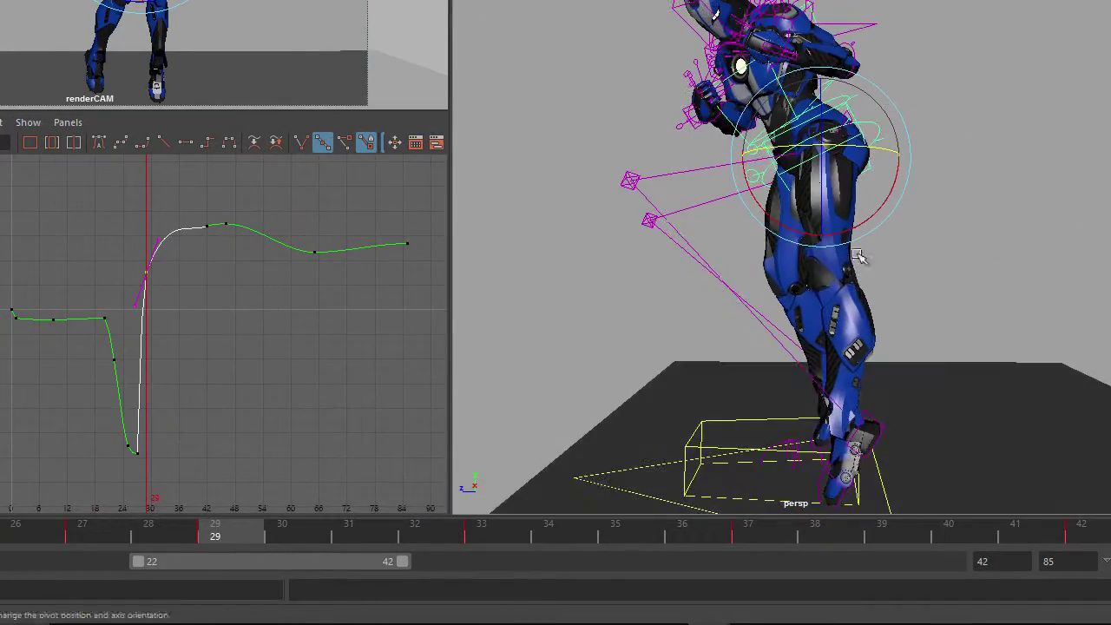
pyautogui.press('f')
pyautogui.keyDown('shift'); pyautogui.moveTo(87, 221); pyautogui.dragTo(86, 222, button='middle'); pyautogui.keyUp('shift')
pyautogui.click(93, 261)
pyautogui.moveTo(95, 263); pyautogui.dragTo(106, 260, button='middle')
pyautogui.moveTo(215, 536); pyautogui.dragTo(545, 569)
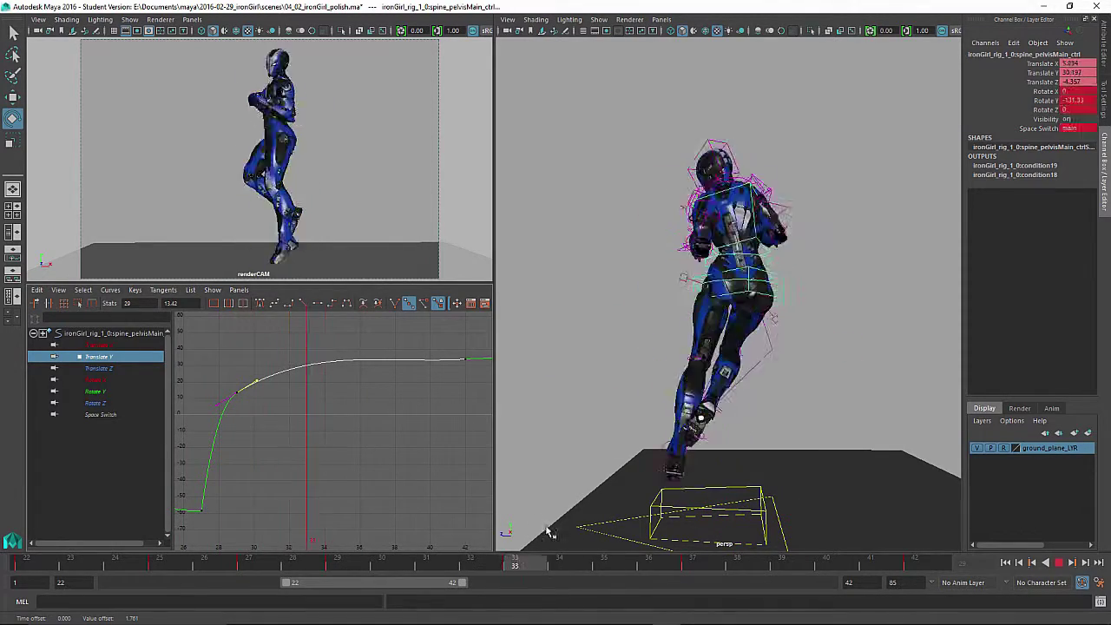
pyautogui.moveTo(563, 532); pyautogui.dragTo(744, 521)
# Select the head rotation control and adjust its Rotate X key at frame 33 to about -40.1
pyautogui.click(732, 182)
pyautogui.moveTo(38, 563); pyautogui.dragTo(425, 569)
pyautogui.click(97, 380)
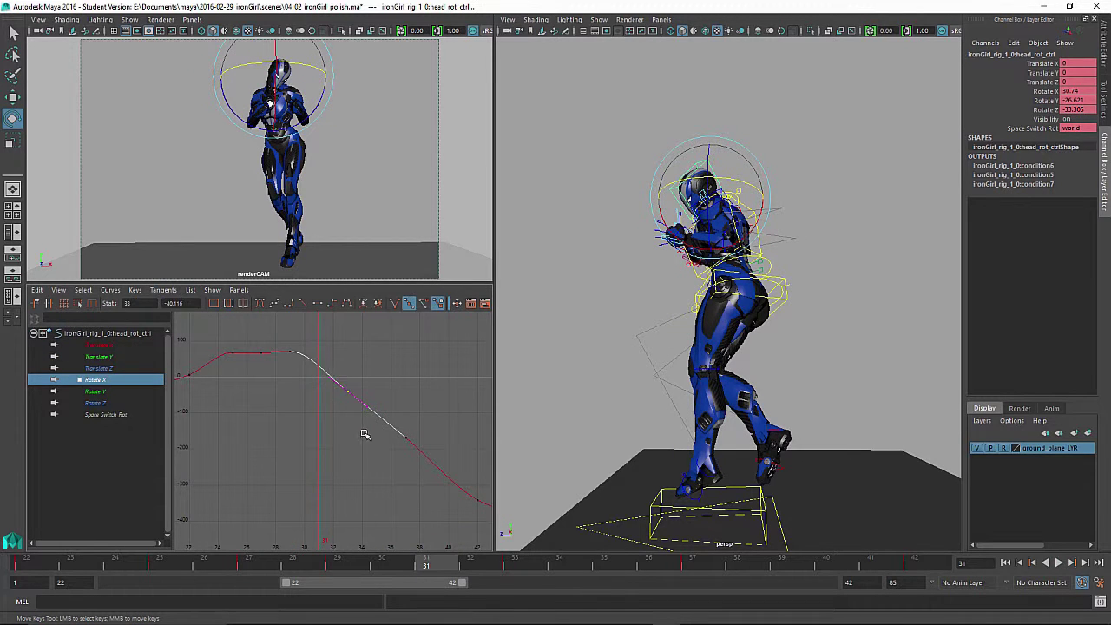
# Adjust the head control's Rotate Y keys to about 1 at frame 33 and -45.3 at frame 29, then play back the jump
pyautogui.click(96, 392)
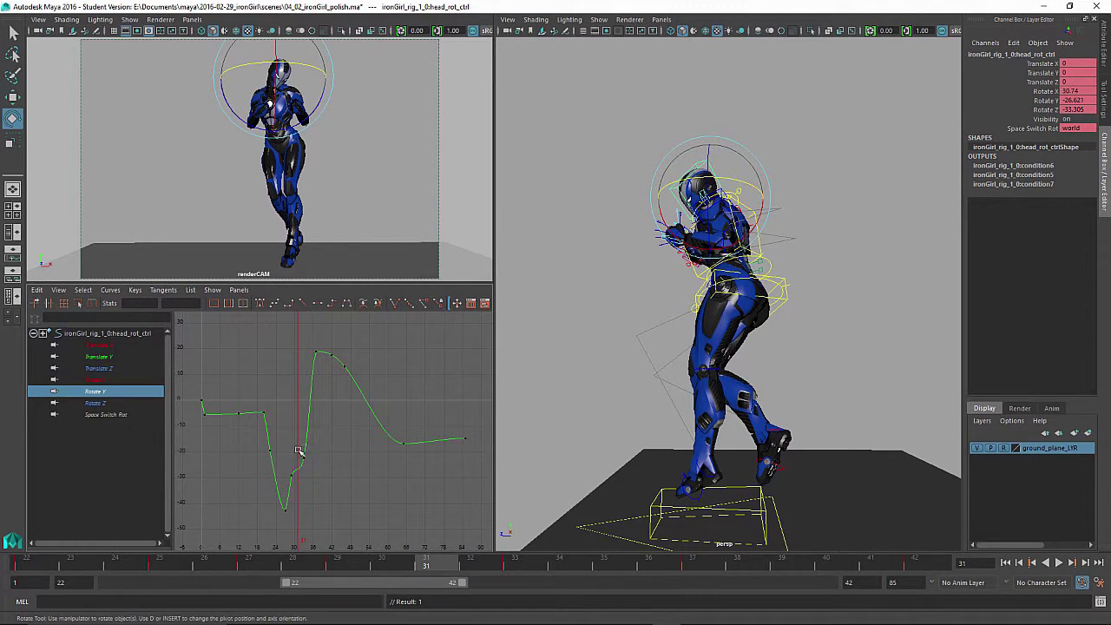
pyautogui.moveTo(218, 563); pyautogui.dragTo(410, 561)
pyautogui.click(144, 402)
pyautogui.click(131, 379)
pyautogui.click(298, 344)
pyautogui.press('f')
pyautogui.hotkey('ctrl', 'z')
pyautogui.click(96, 391)
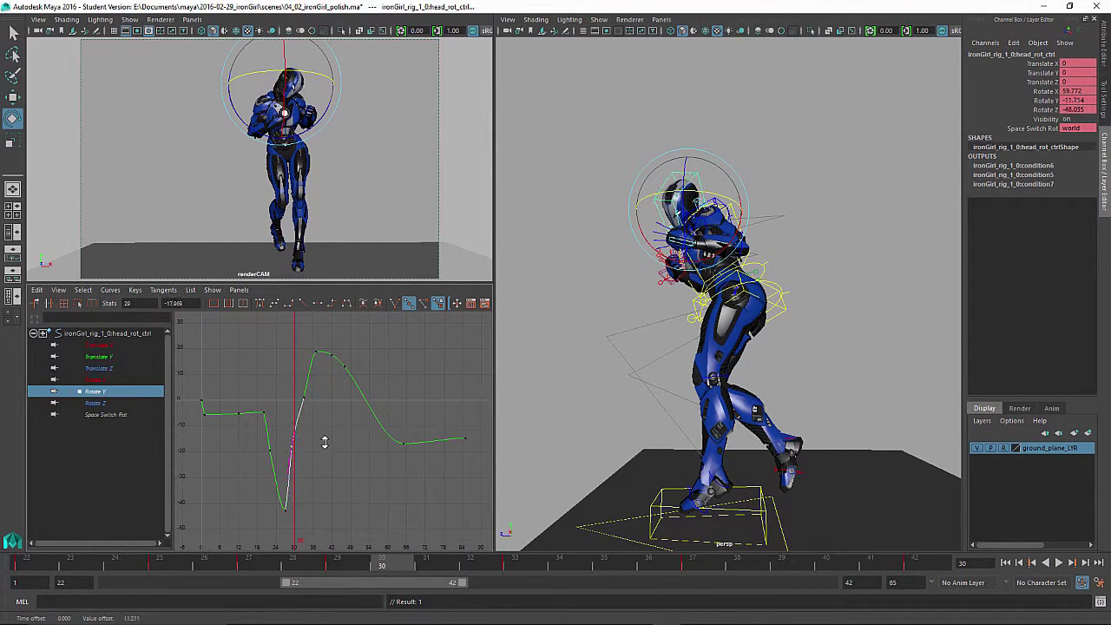
pyautogui.hotkey('alt', 'v')
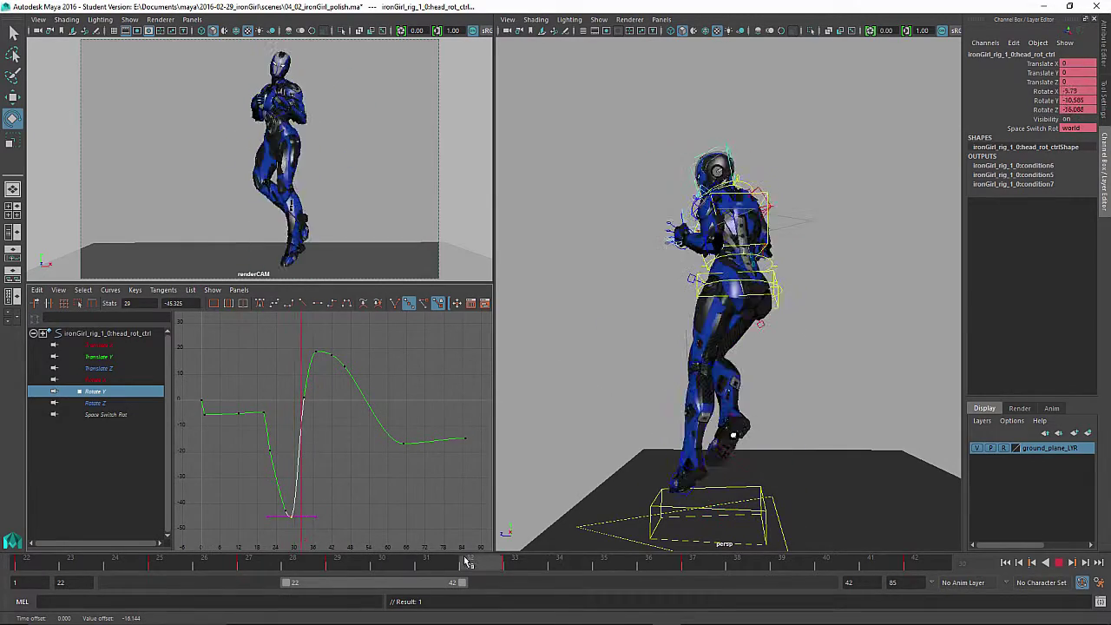
pyautogui.hotkey('alt', 'v')
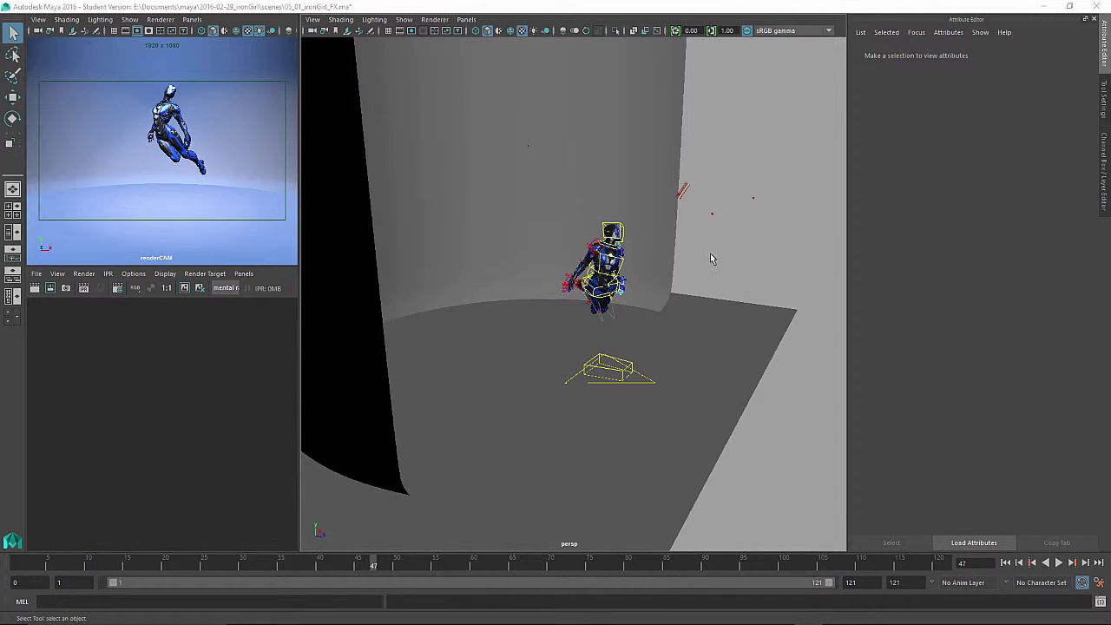
# Select the directional light and toggle its default illumination repeatedly to compare its effect in the render camera view
pyautogui.moveTo(712, 249)
pyautogui.keyDown('alt'); pyautogui.mouseDown()
pyautogui.moveTo(718, 259)
pyautogui.moveTo(651, 252)
pyautogui.moveTo(723, 240)
pyautogui.mouseUp(); pyautogui.keyUp('alt')
pyautogui.moveTo(668, 156); pyautogui.dragTo(697, 210)
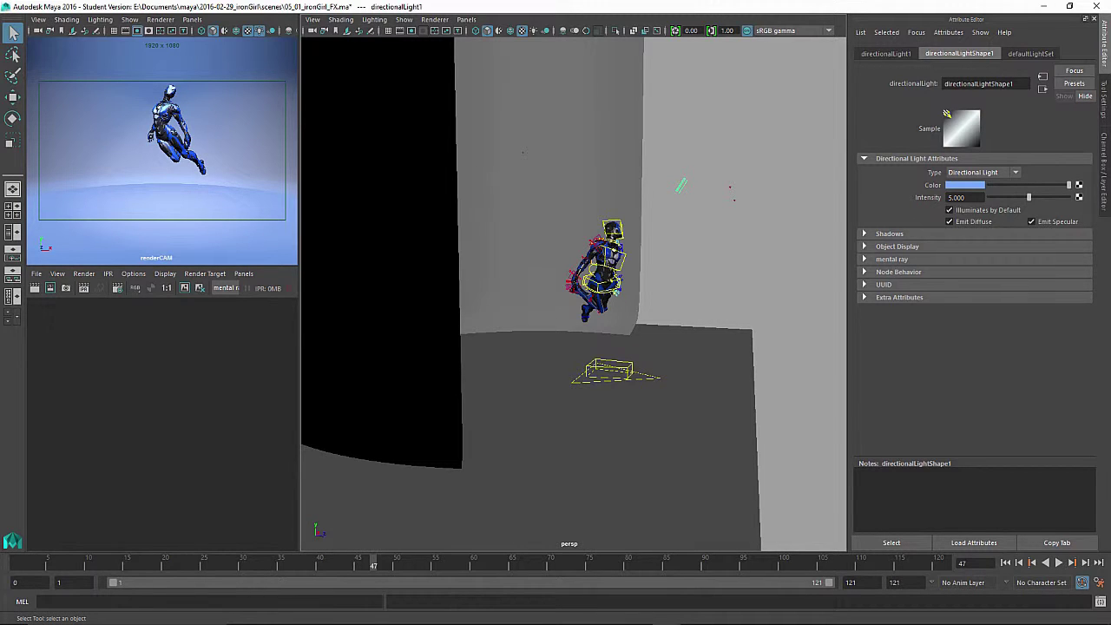
pyautogui.click(950, 210)
pyautogui.click(950, 210)
pyautogui.click(950, 210)
pyautogui.click(950, 210)
pyautogui.click(950, 210)
pyautogui.click(950, 210)
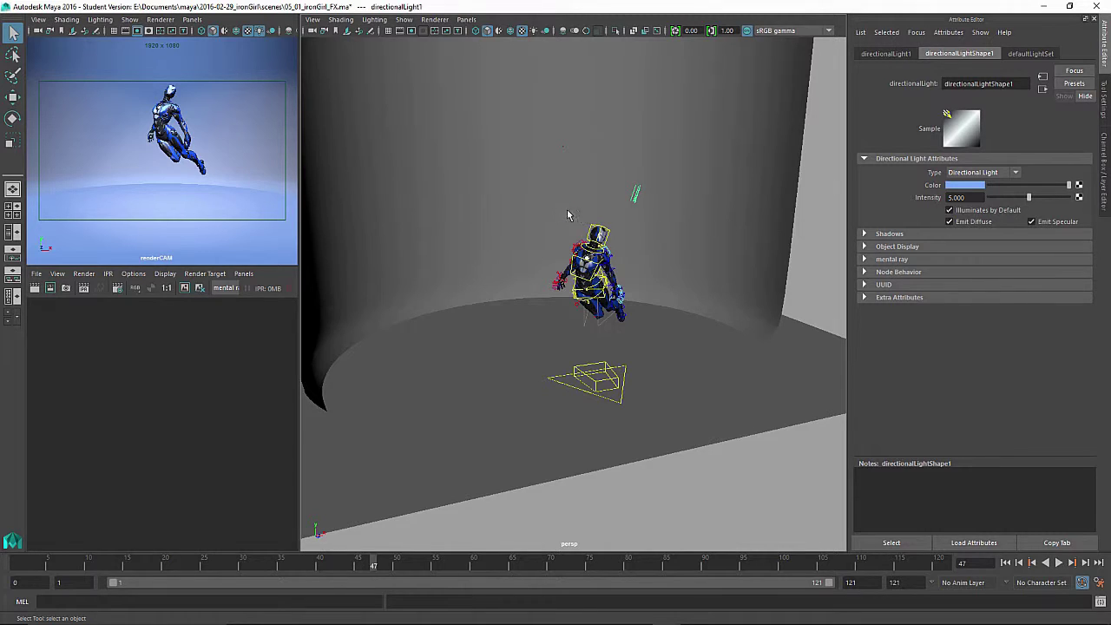
# Select the key, fill, back and directional lights in turn to review the lighting setup
pyautogui.moveTo(562, 211); pyautogui.dragTo(587, 234)
pyautogui.moveTo(732, 198); pyautogui.dragTo(760, 221)
pyautogui.moveTo(549, 137); pyautogui.dragTo(596, 172)
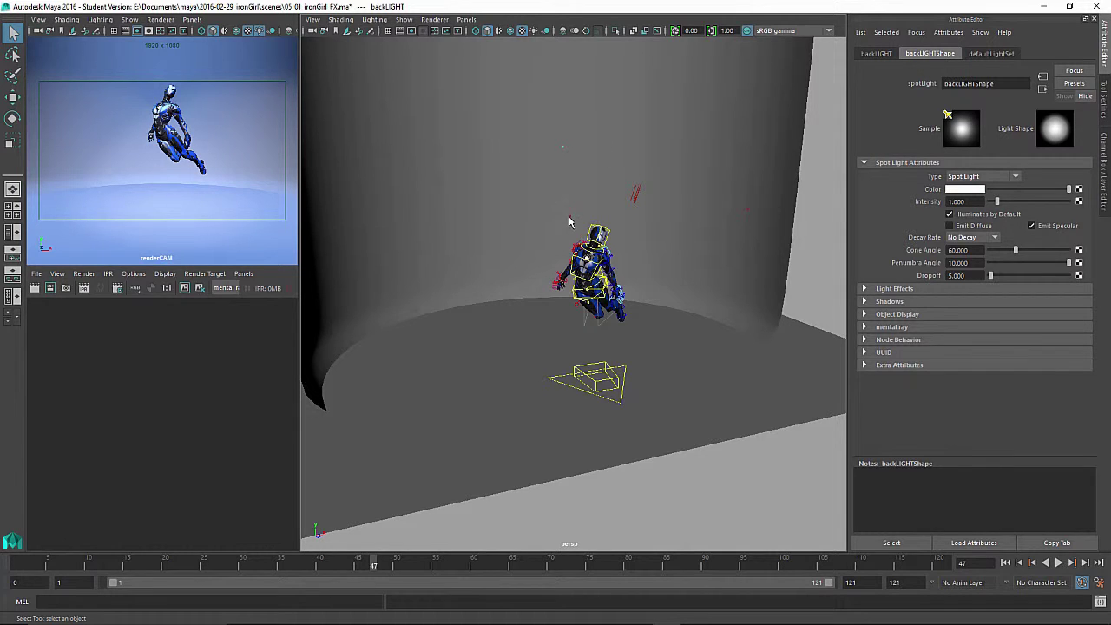
pyautogui.click(631, 183)
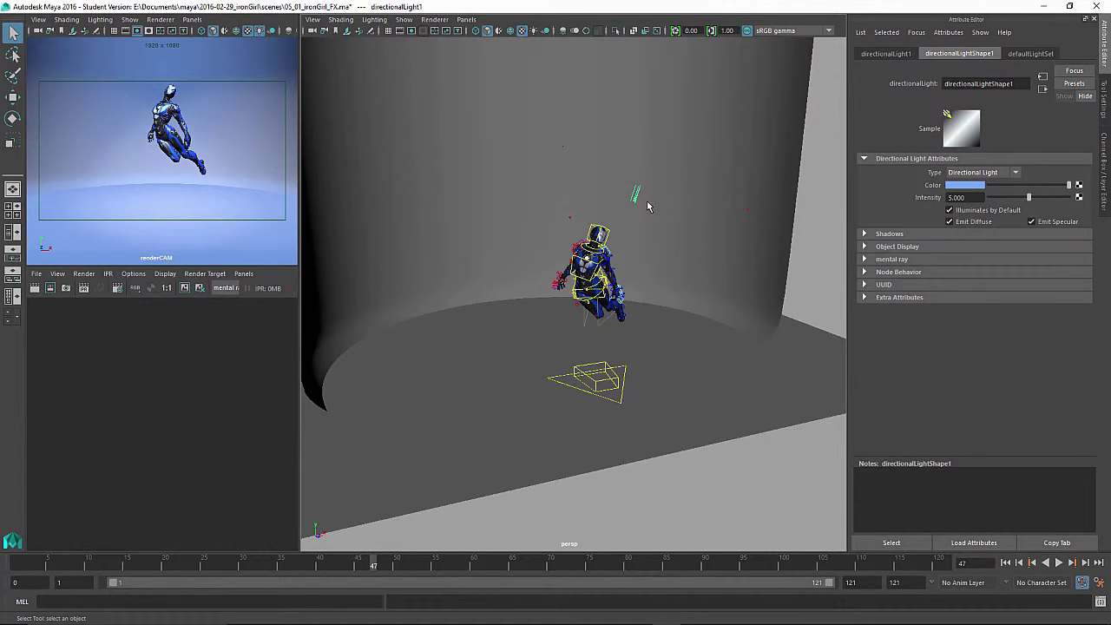
# Select the key light and toggle its default illumination off and on to compare its effect on the character
pyautogui.click(572, 223)
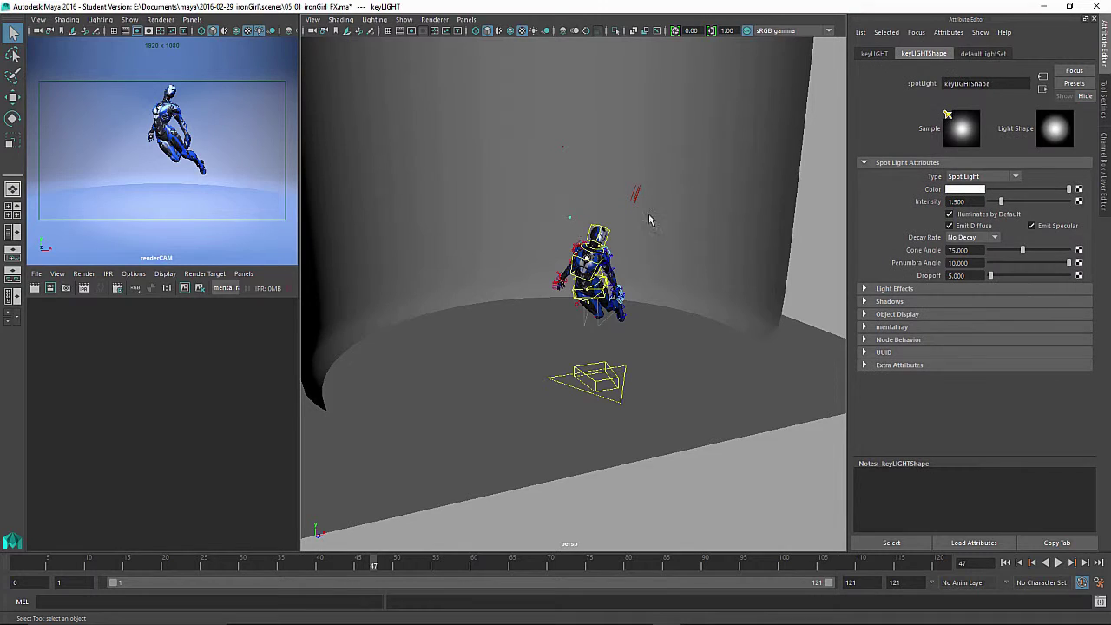
pyautogui.click(950, 213)
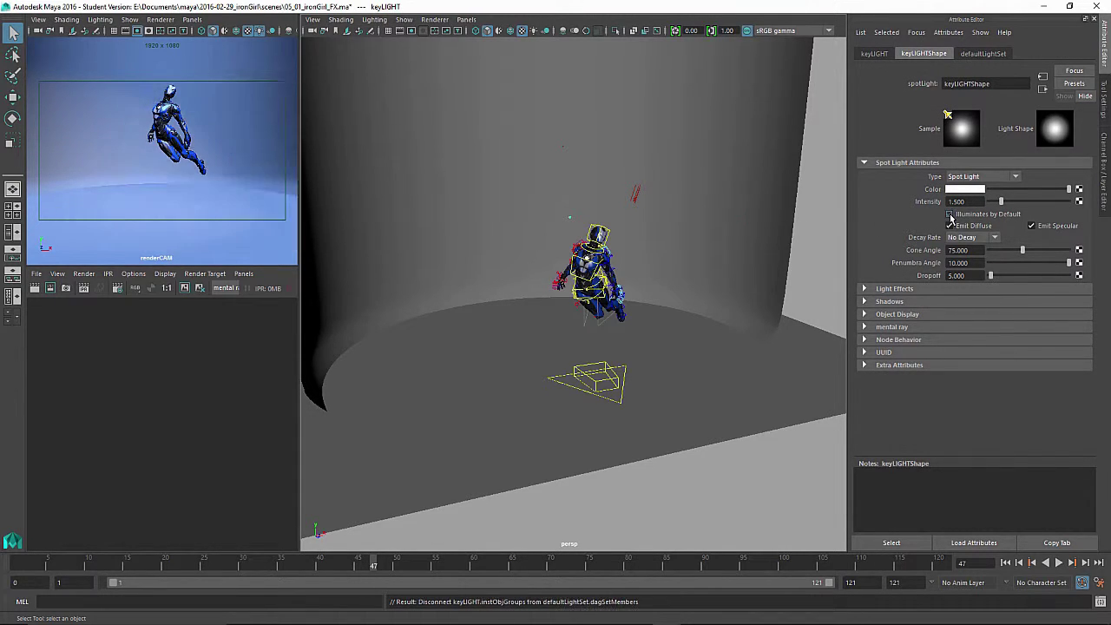
pyautogui.click(950, 214)
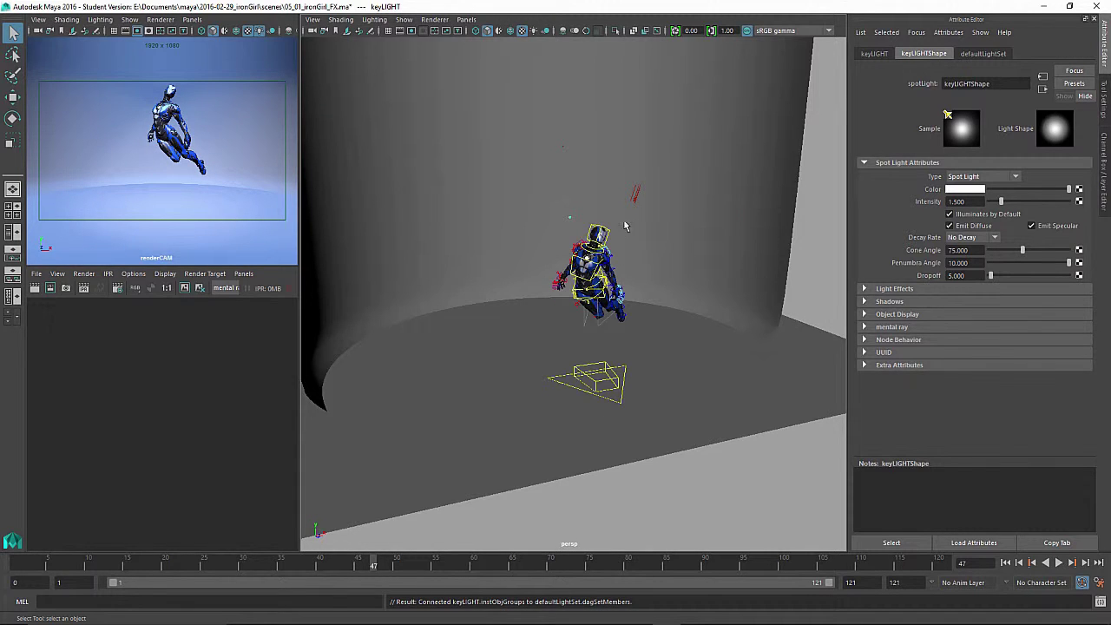
# Select the fill light and toggle its default illumination to examine how it brightens the character and backdrop
pyautogui.click(746, 205)
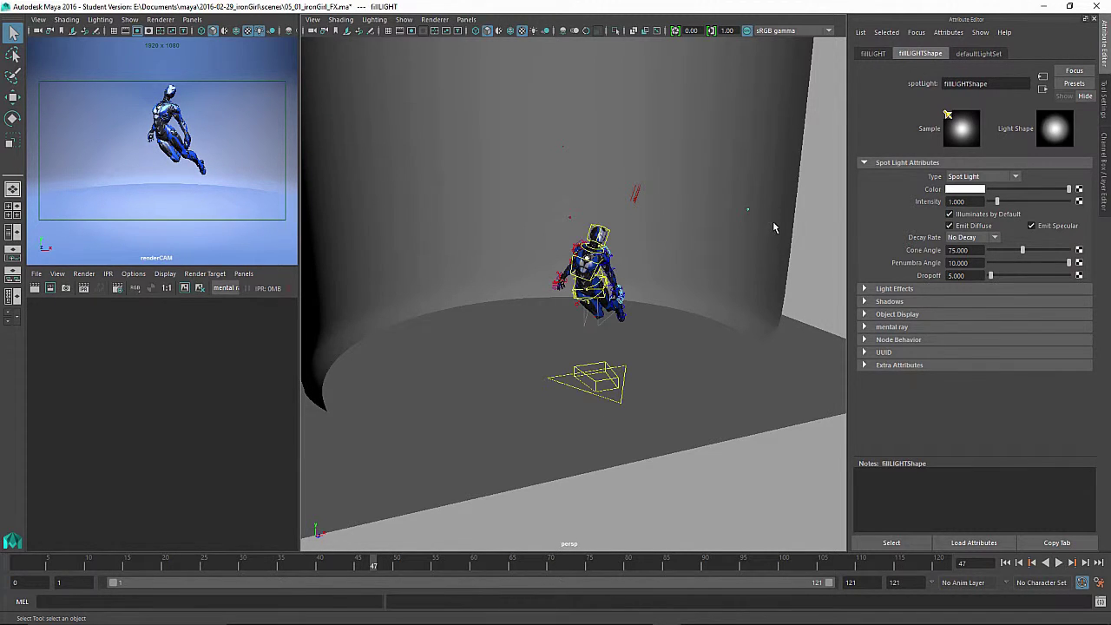
pyautogui.click(950, 214)
pyautogui.click(950, 215)
pyautogui.click(950, 215)
pyautogui.click(950, 214)
pyautogui.click(950, 214)
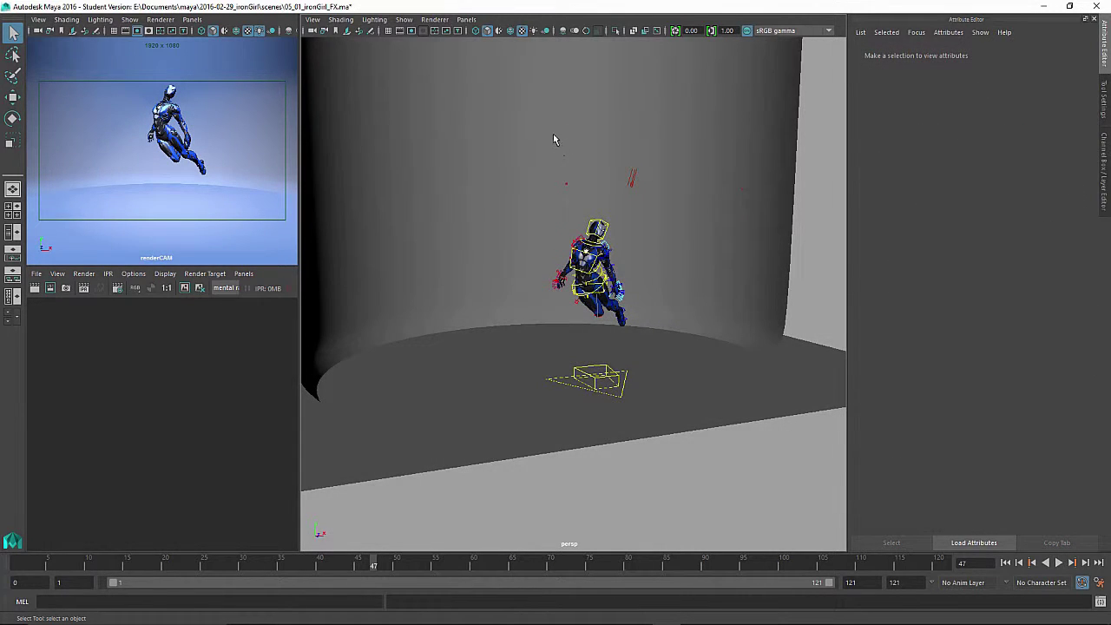
# Select the back light, widen the render camera view and toggle the light's default illumination to examine its specular effect
pyautogui.moveTo(552, 135); pyautogui.dragTo(576, 160)
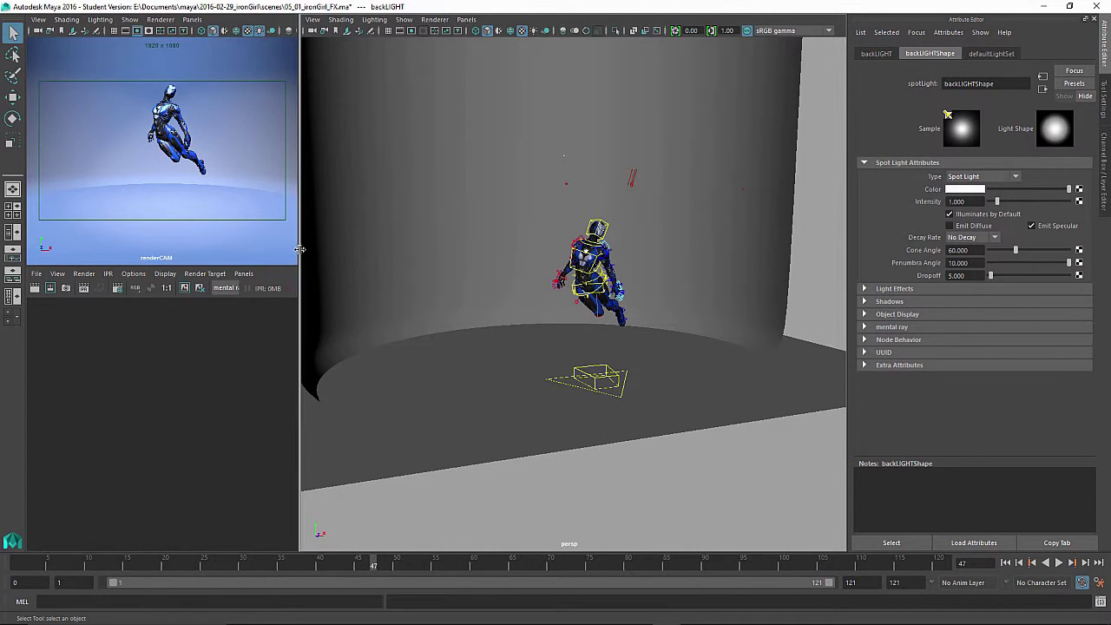
pyautogui.moveTo(301, 248); pyautogui.dragTo(412, 250)
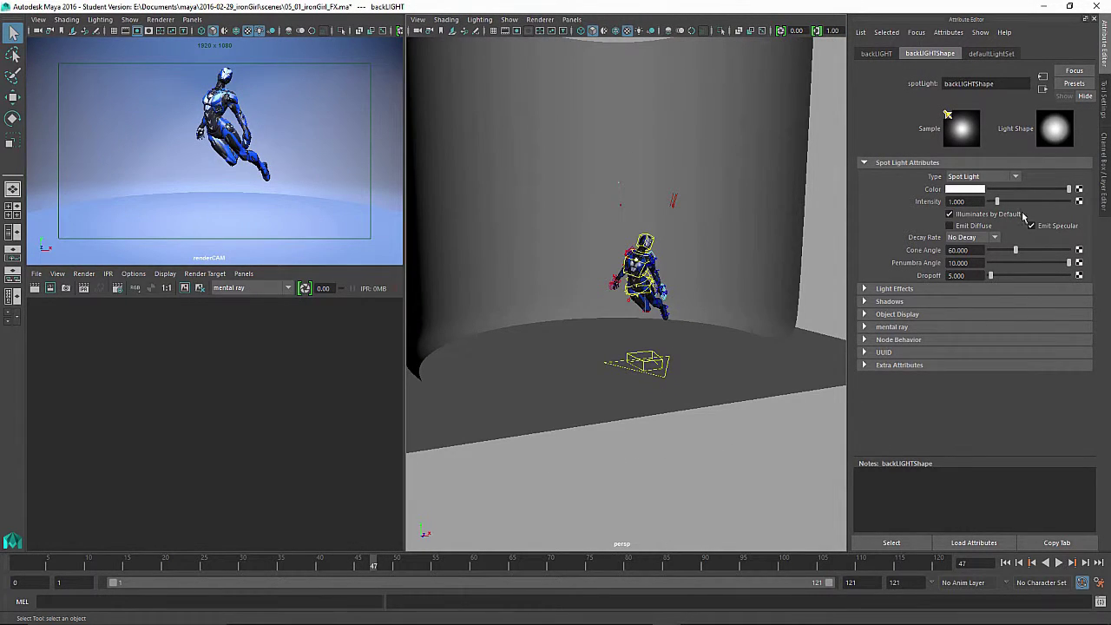
pyautogui.click(952, 214)
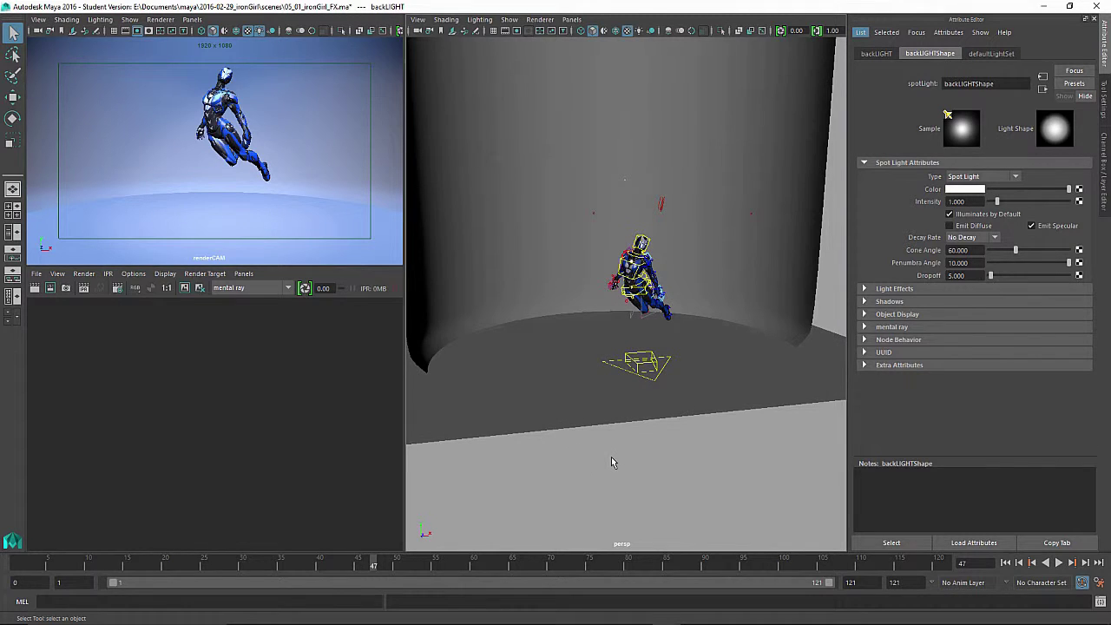
pyautogui.keyDown('alt'); pyautogui.moveTo(716, 397); pyautogui.dragTo(701, 397); pyautogui.keyUp('alt')
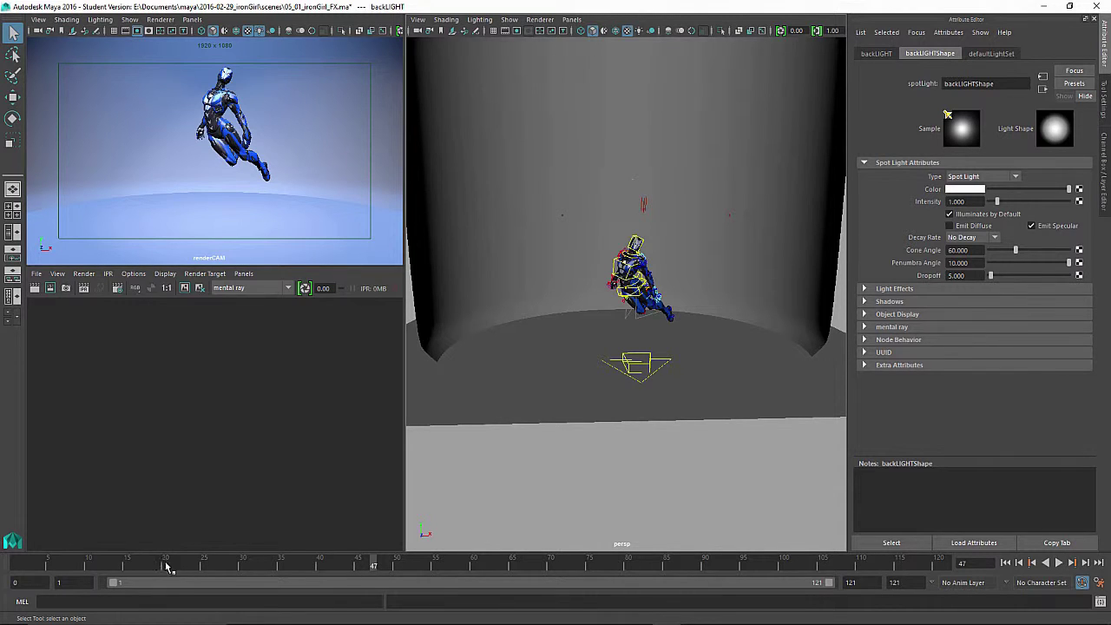
# Scrub from frame 20 to 32 and examine the ring effect around the character's feet from several angles
pyautogui.moveTo(166, 568); pyautogui.dragTo(259, 567)
pyautogui.keyDown('alt'); pyautogui.moveTo(595, 385); pyautogui.dragTo(755, 406, button='right'); pyautogui.keyUp('alt')
pyautogui.keyDown('alt'); pyautogui.moveTo(755, 467); pyautogui.dragTo(749, 440); pyautogui.keyUp('alt')
pyautogui.keyDown('alt'); pyautogui.moveTo(749, 440); pyautogui.dragTo(683, 450, button='right'); pyautogui.keyUp('alt')
pyautogui.moveTo(682, 449)
pyautogui.keyDown('alt'); pyautogui.mouseDown()
pyautogui.moveTo(702, 451)
pyautogui.moveTo(553, 462)
pyautogui.moveTo(631, 417)
pyautogui.moveTo(652, 453)
pyautogui.moveTo(672, 453)
pyautogui.mouseUp(); pyautogui.keyUp('alt')
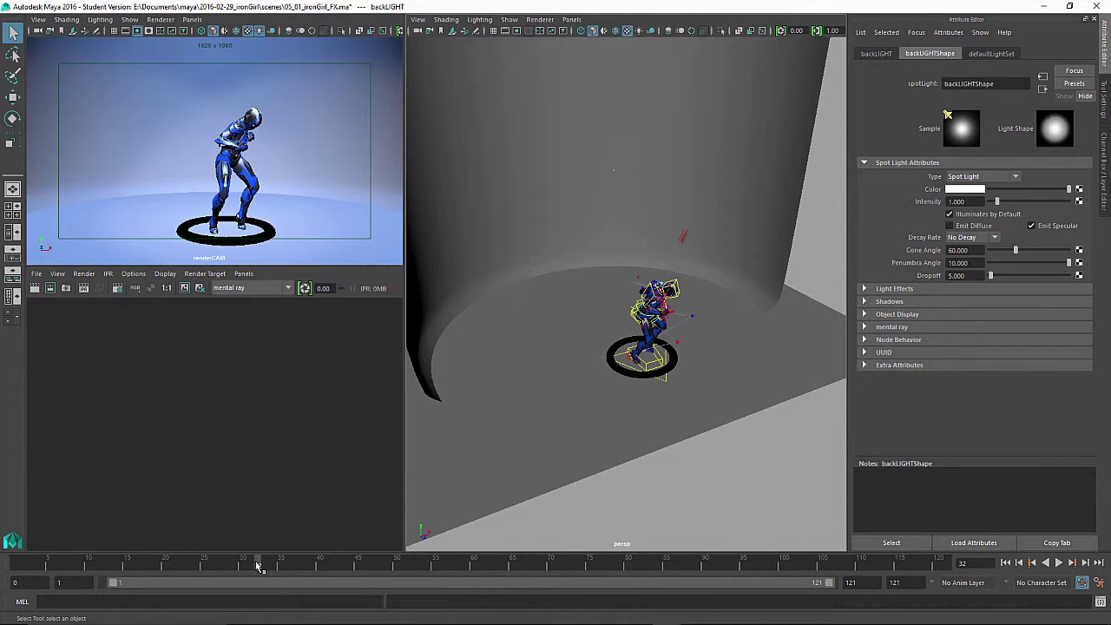
# Scrub the animation on to frame 90 and switch to the rendered PNG sequence in FCheck
pyautogui.moveTo(257, 566)
pyautogui.mouseDown()
pyautogui.moveTo(350, 568)
pyautogui.moveTo(247, 566)
pyautogui.moveTo(391, 567)
pyautogui.moveTo(489, 586)
pyautogui.moveTo(708, 595)
pyautogui.mouseUp()
pyautogui.click(781, 614)
pyautogui.click(781, 614)
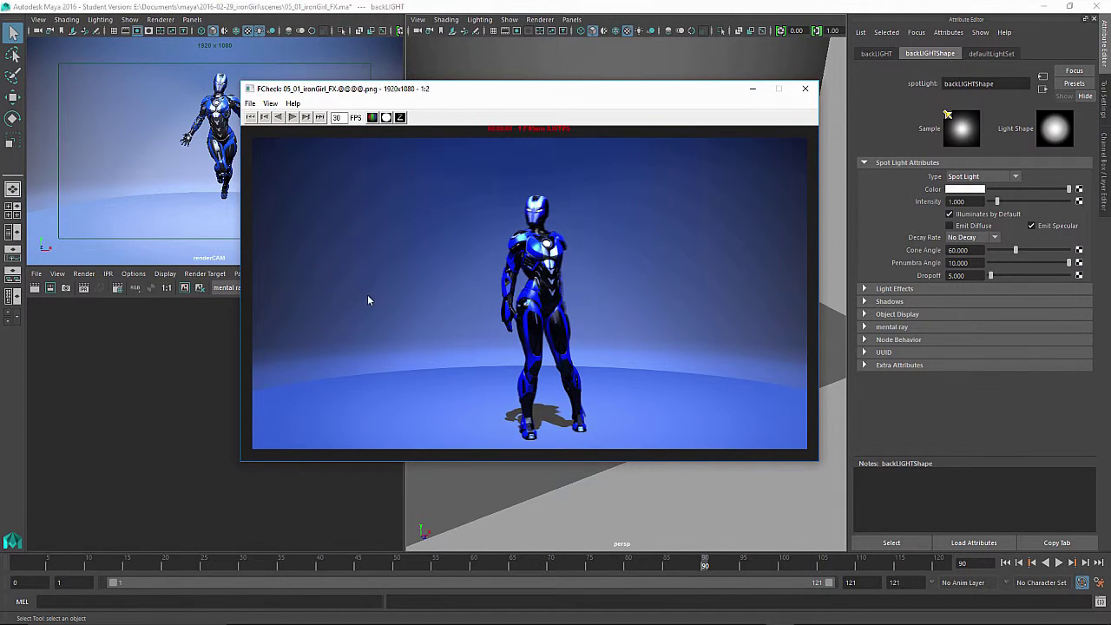